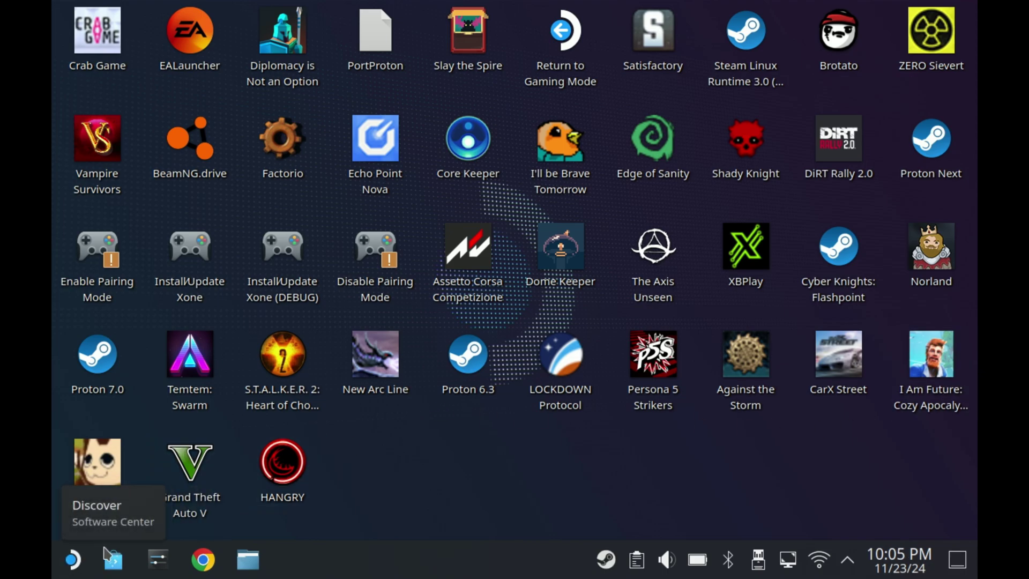
Launch the Discover software center from the application launcher.
left_click(72, 559)
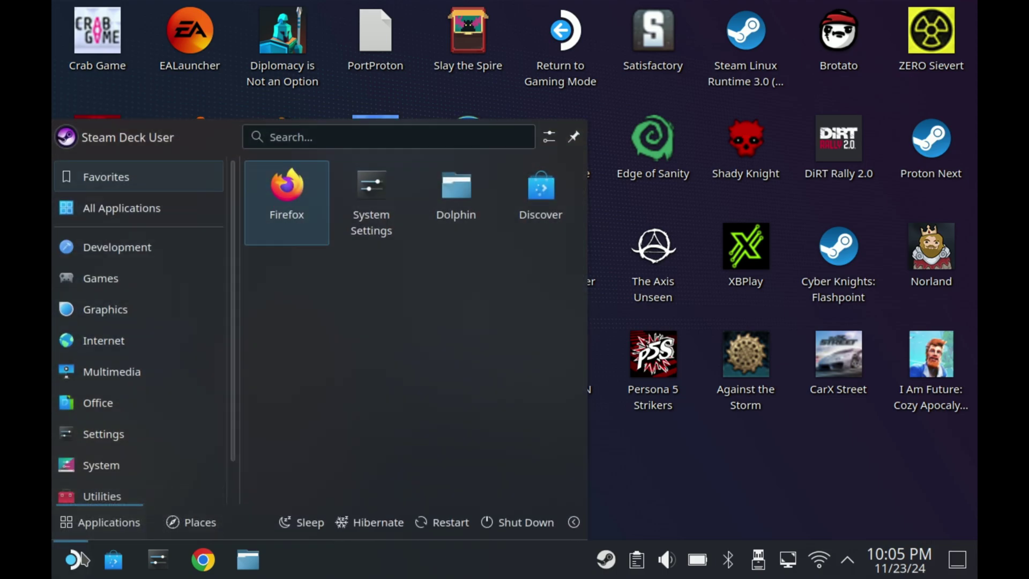
mouse_move(119, 401)
left_click(113, 561)
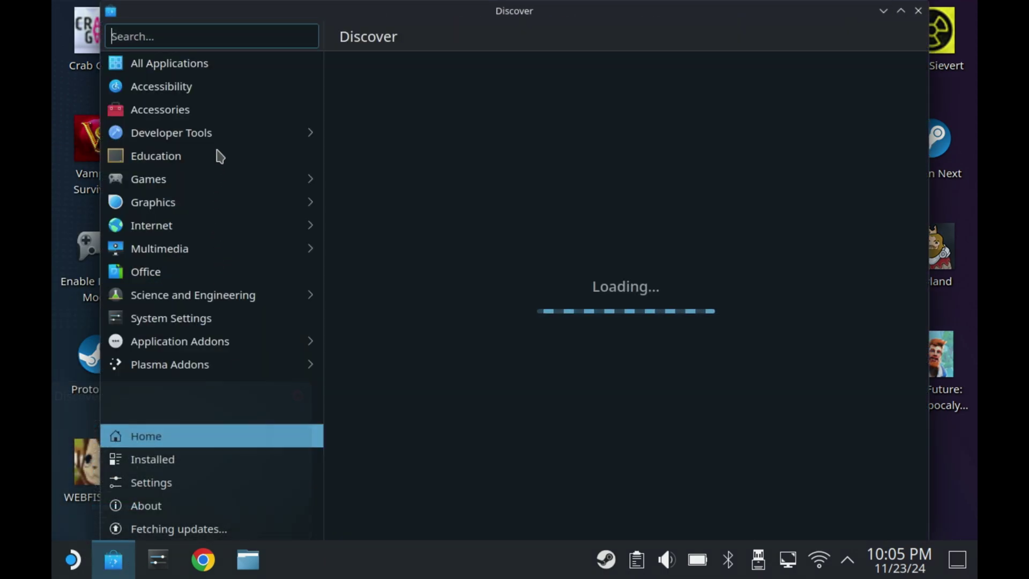
Search Discover for 'edge' and install Microsoft Edge from the results.
key("super+x")
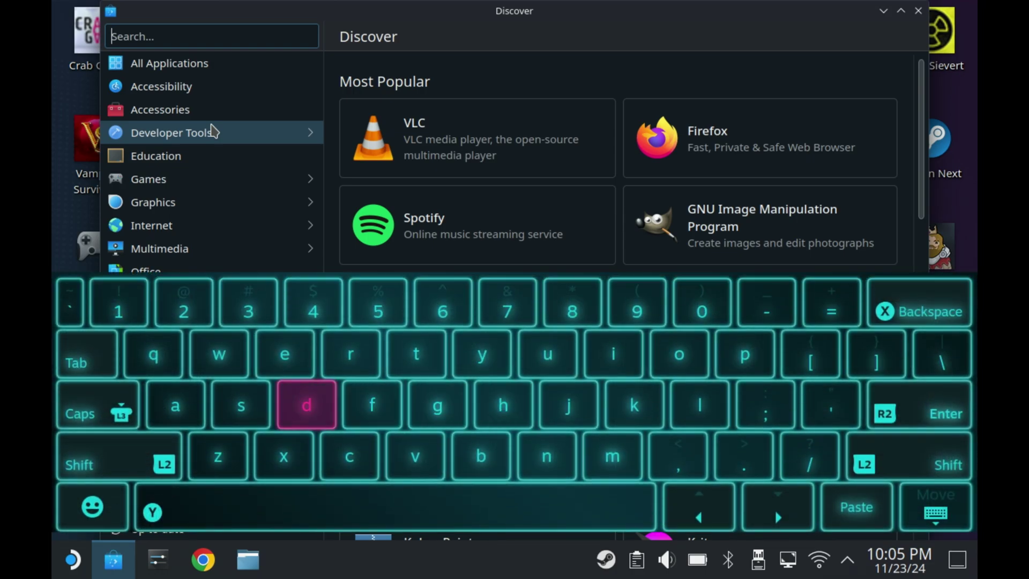
type("edh")
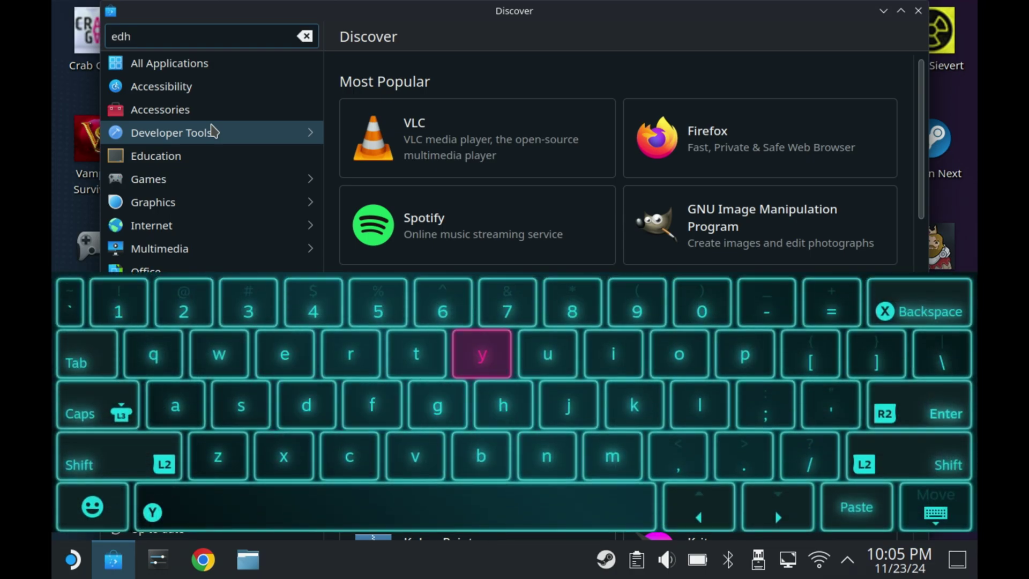
key("BackSpace")
type("ge")
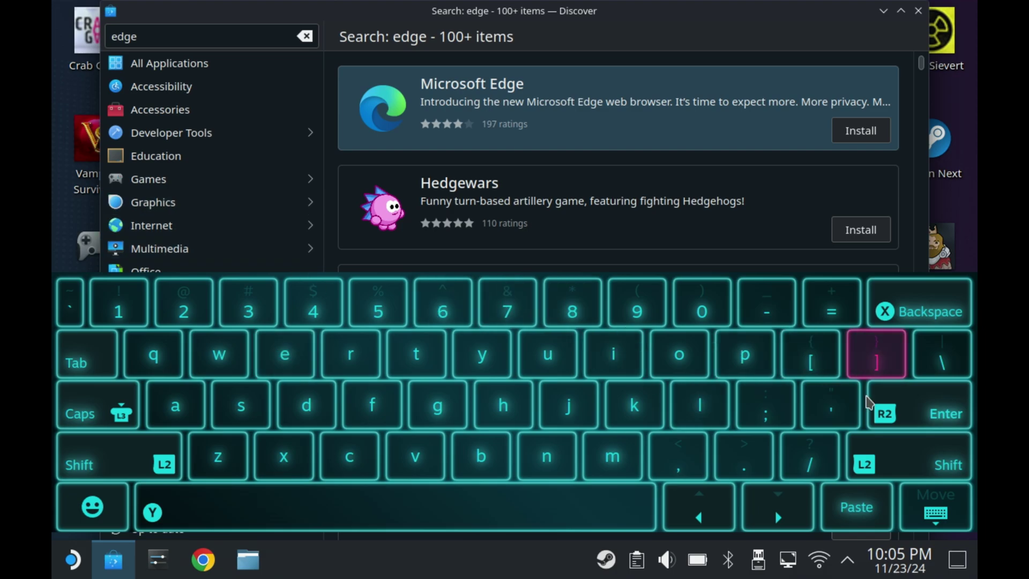
left_click(935, 509)
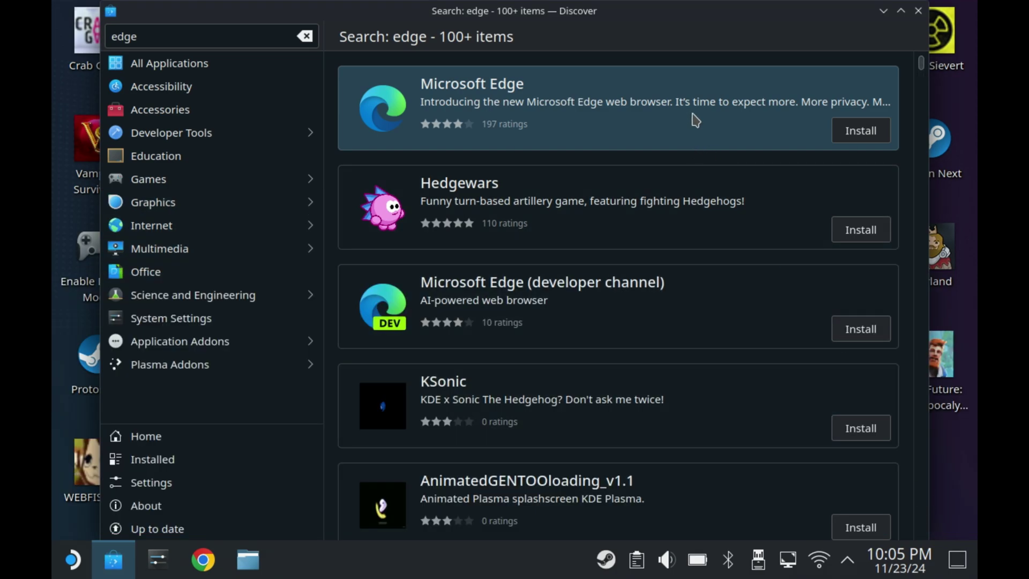
left_click(848, 139)
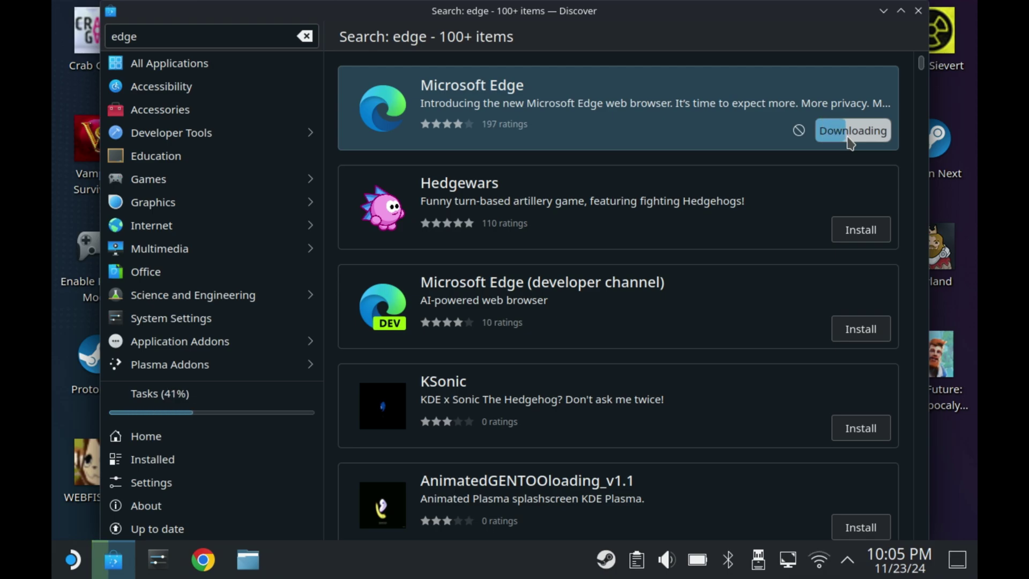
Close Discover and add Microsoft Edge from the launcher's Internet apps to Steam.
left_click(917, 12)
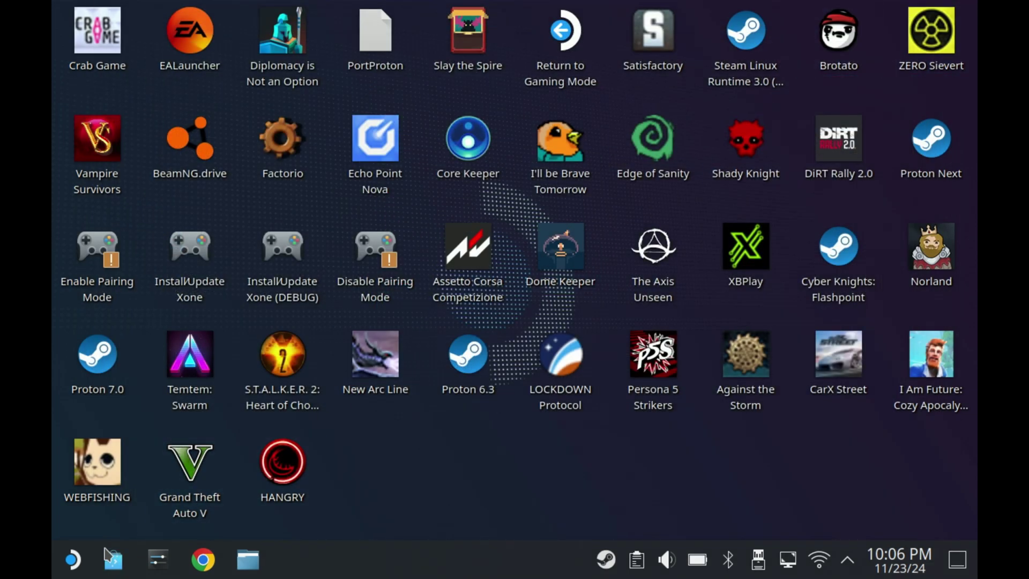
left_click(74, 560)
left_click(139, 402)
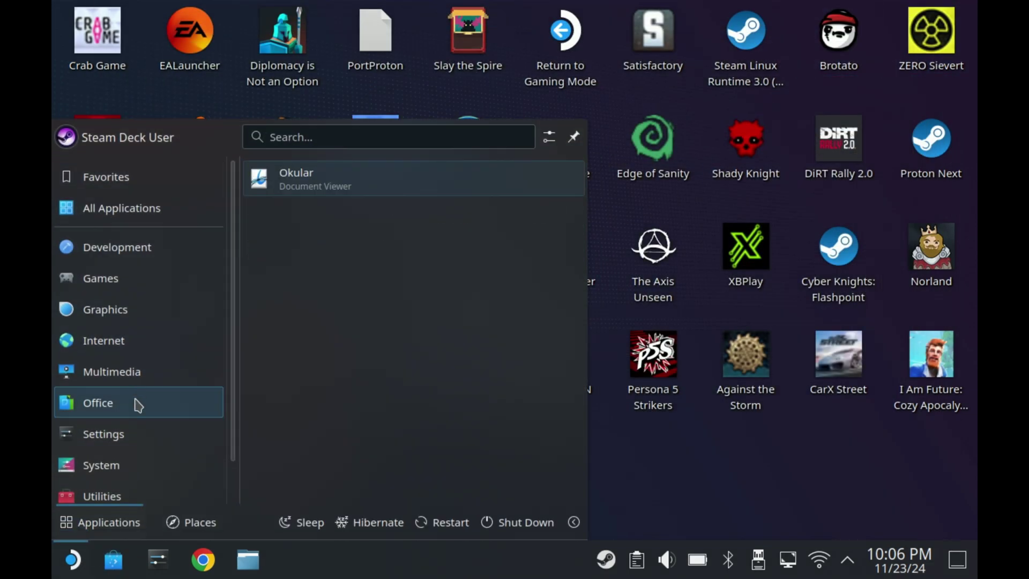
mouse_move(139, 377)
mouse_move(149, 351)
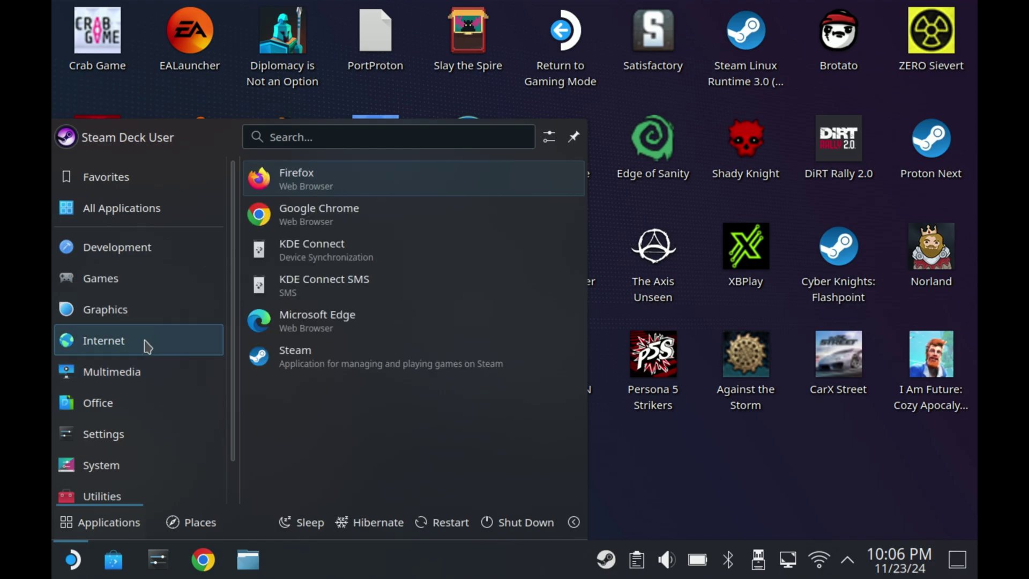
right_click(293, 333)
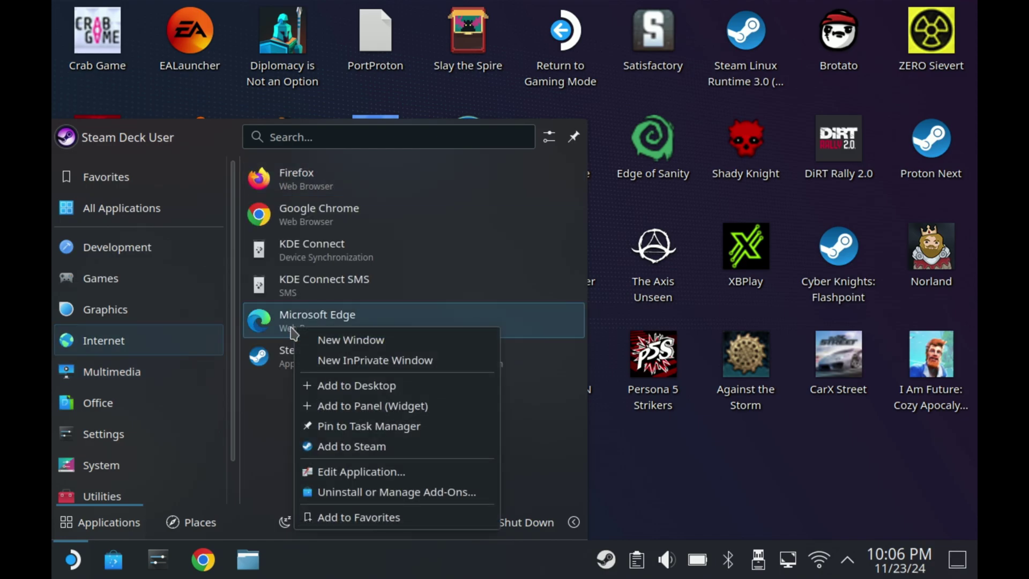
left_click(370, 449)
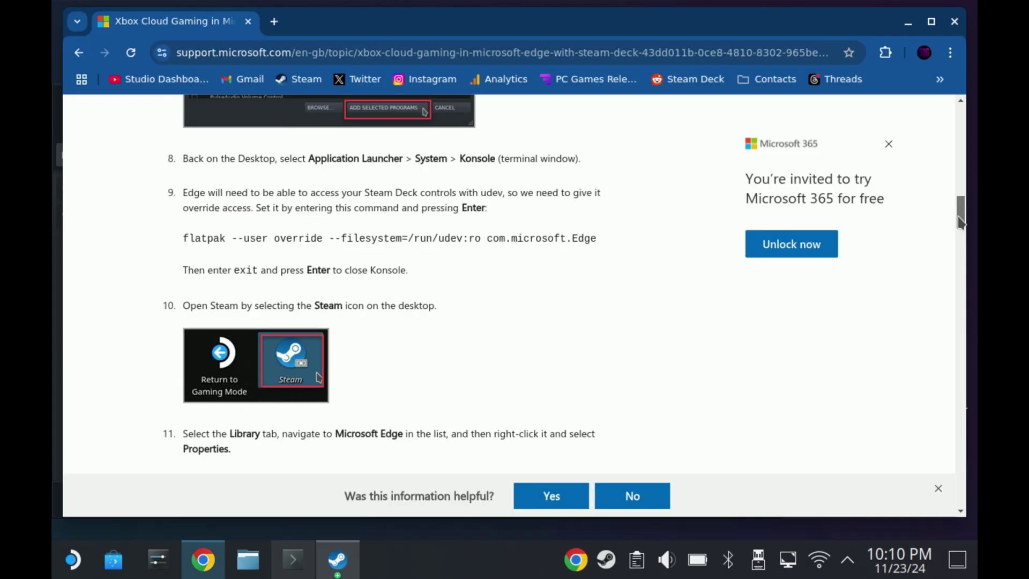
Minimize the browser, open the Steam Library from the tray, and bring up Microsoft Edge's options.
left_click_drag(960, 221, 959, 239)
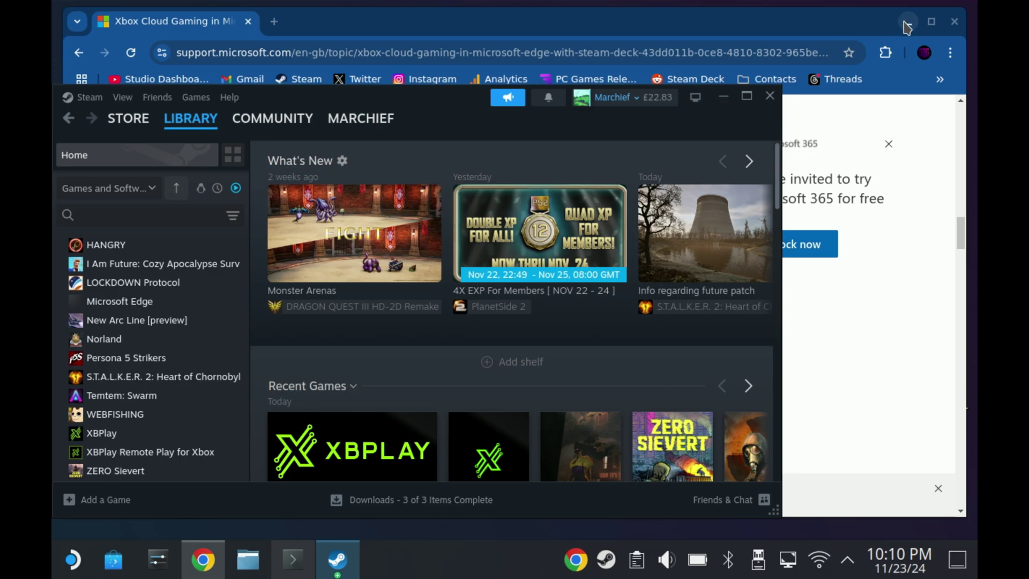
left_click(905, 24)
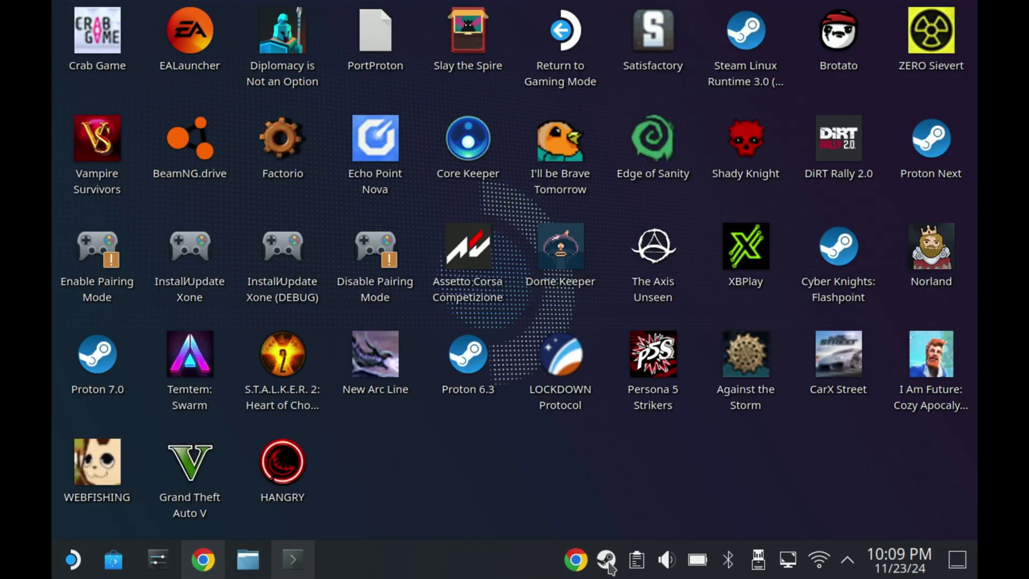
right_click(607, 560)
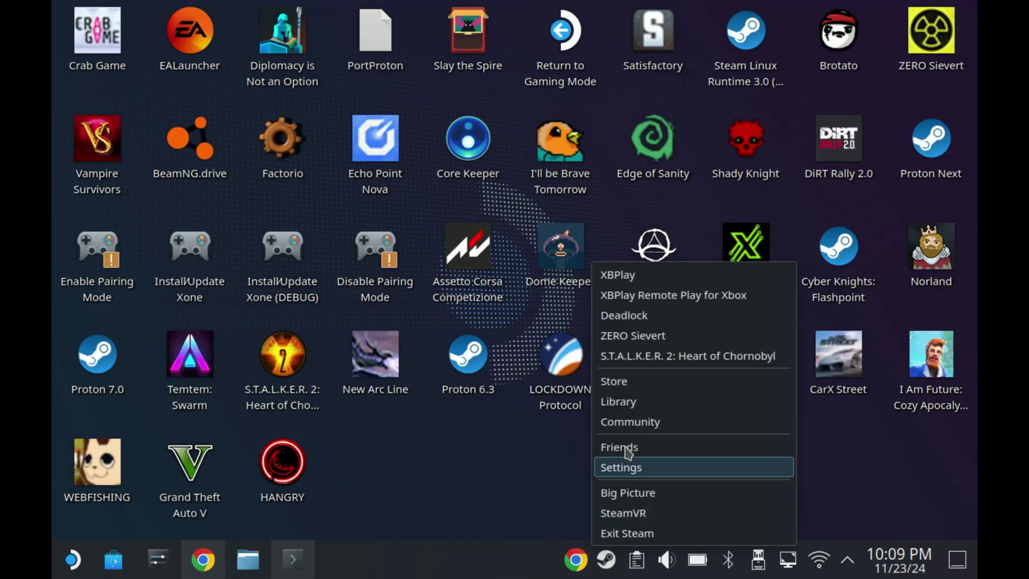
left_click(624, 401)
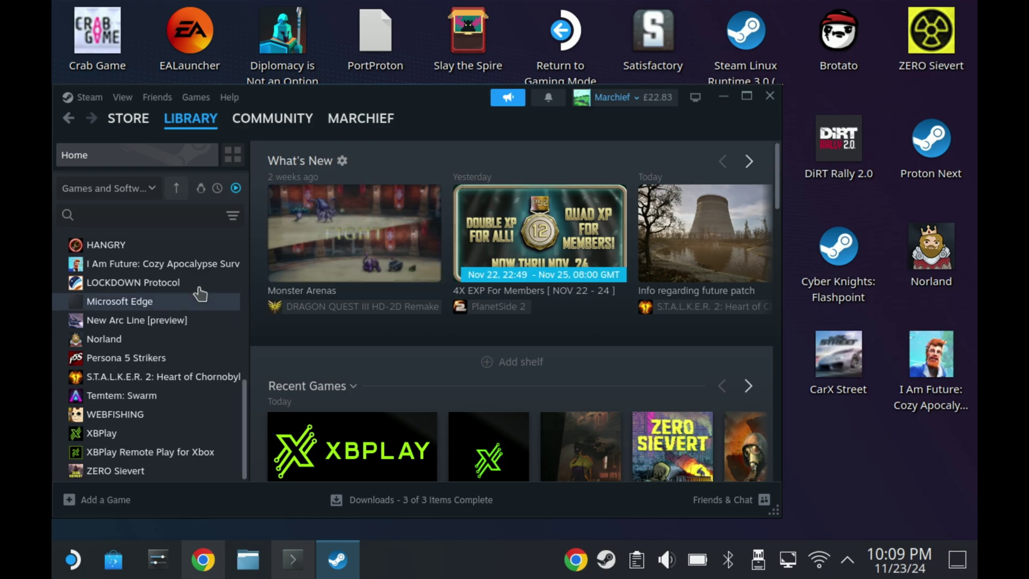
right_click(176, 312)
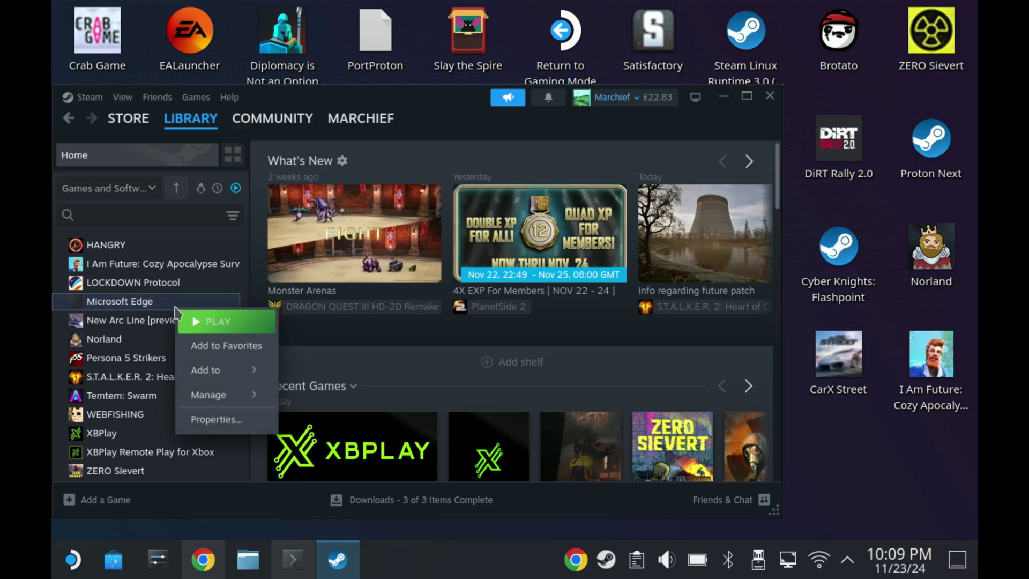
left_click(226, 419)
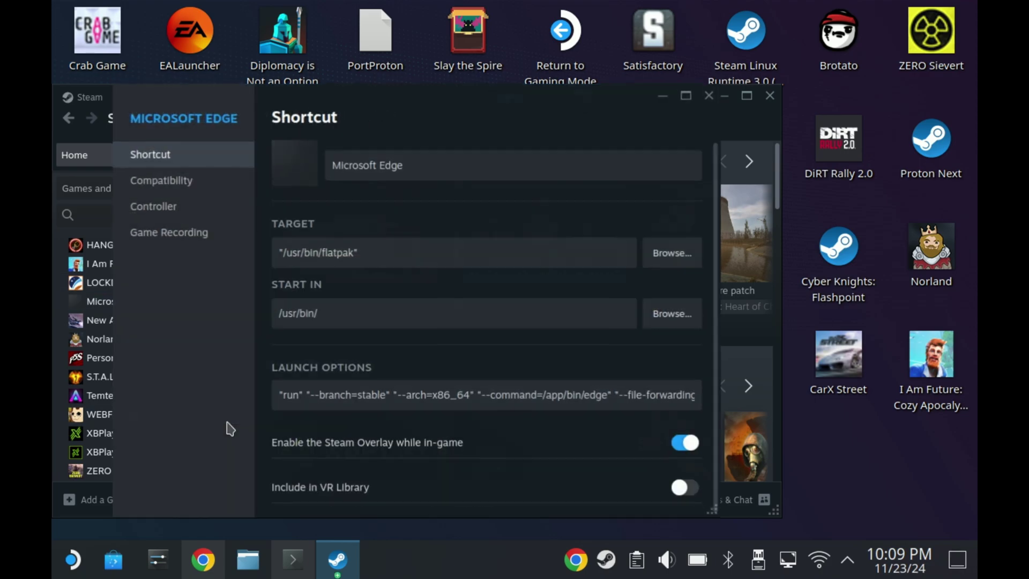
left_click_drag(413, 395, 788, 402)
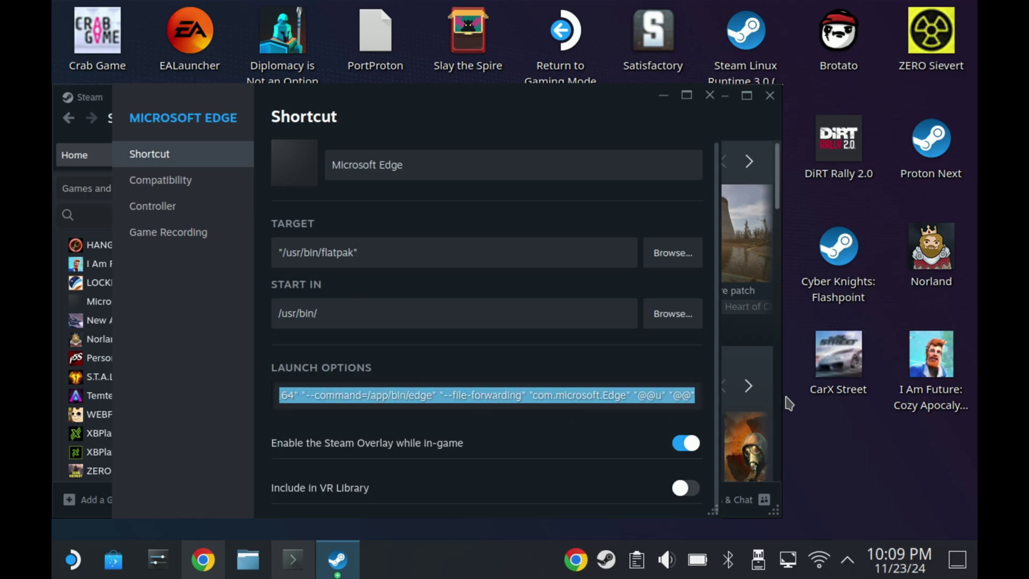
left_click(643, 397)
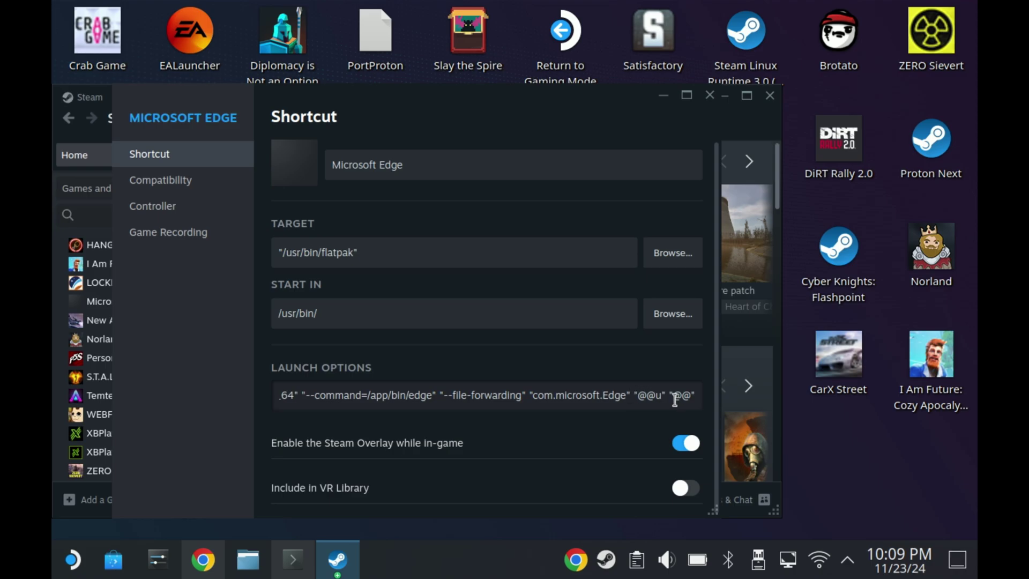
key("super+x")
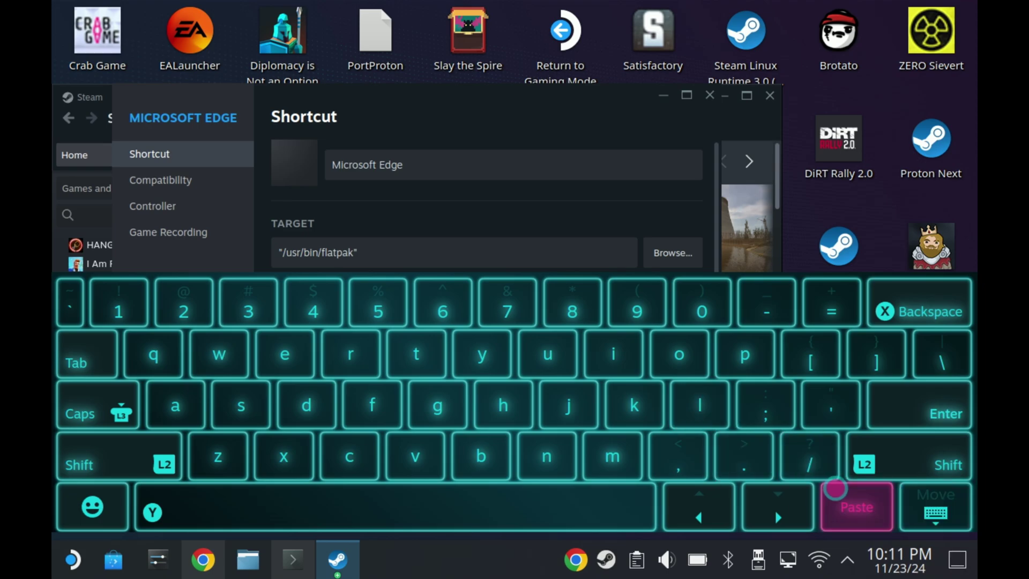
left_click(910, 495)
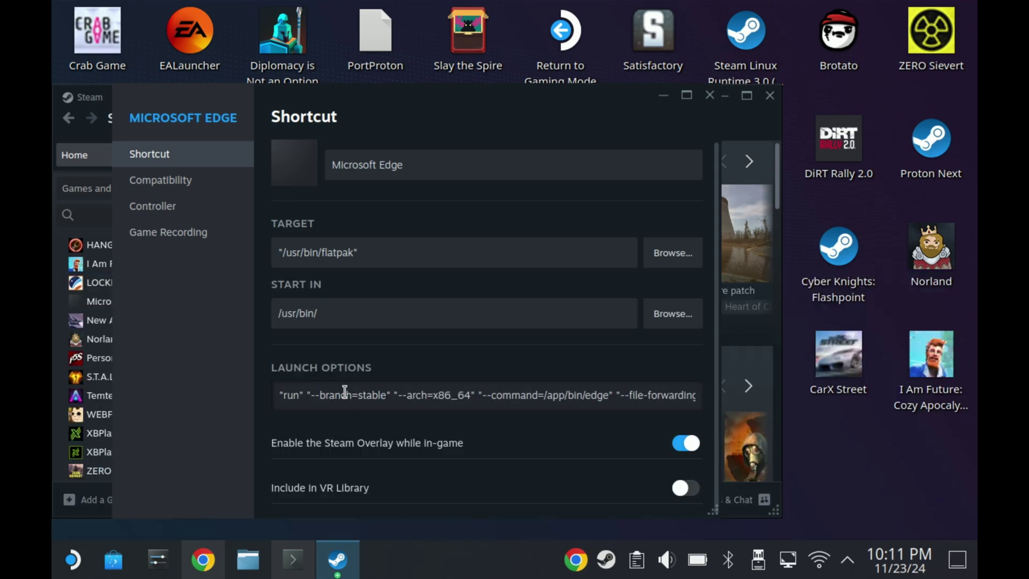
left_click_drag(392, 397, 736, 417)
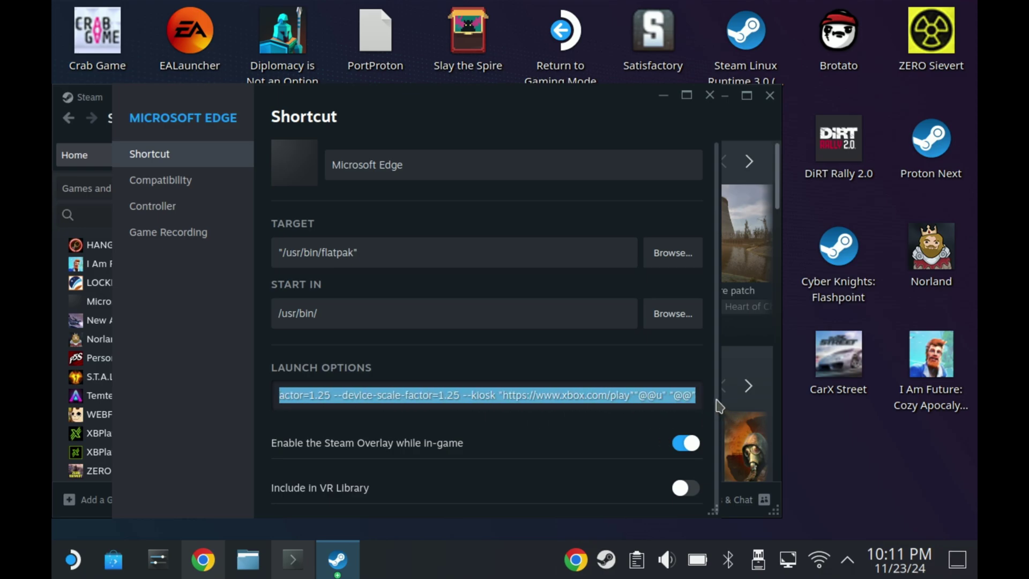
left_click(633, 392)
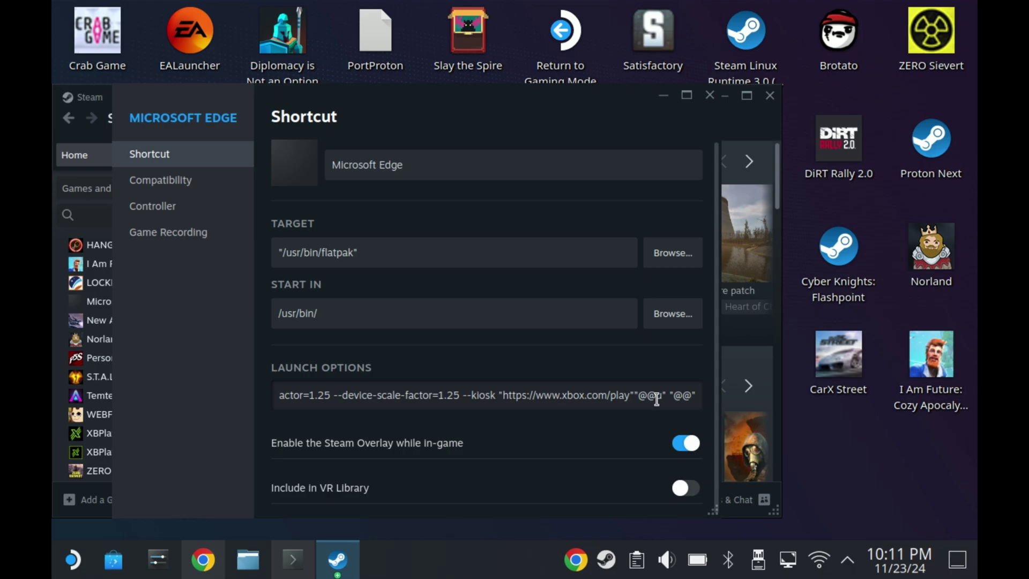
key("super+x")
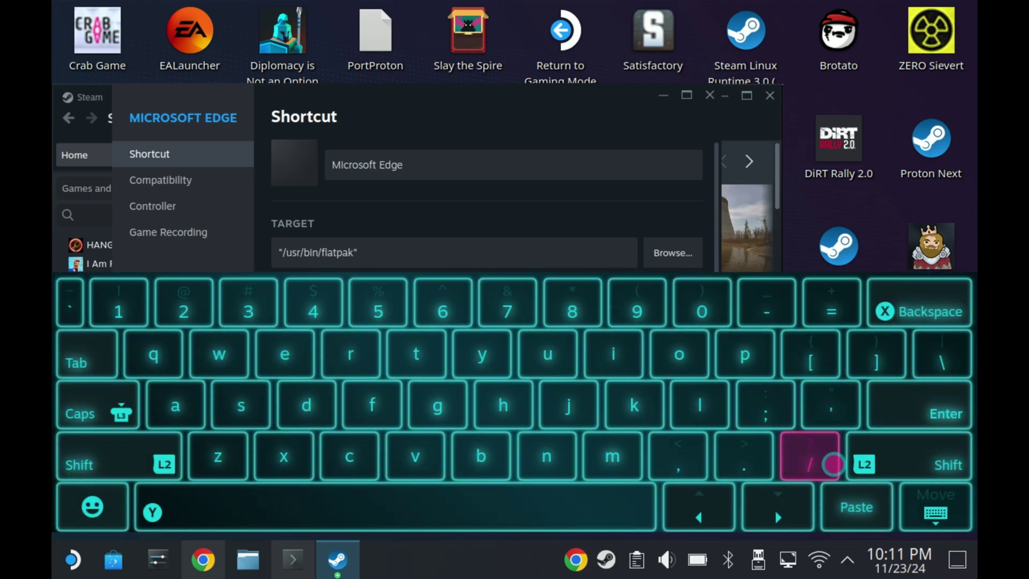
left_click(935, 509)
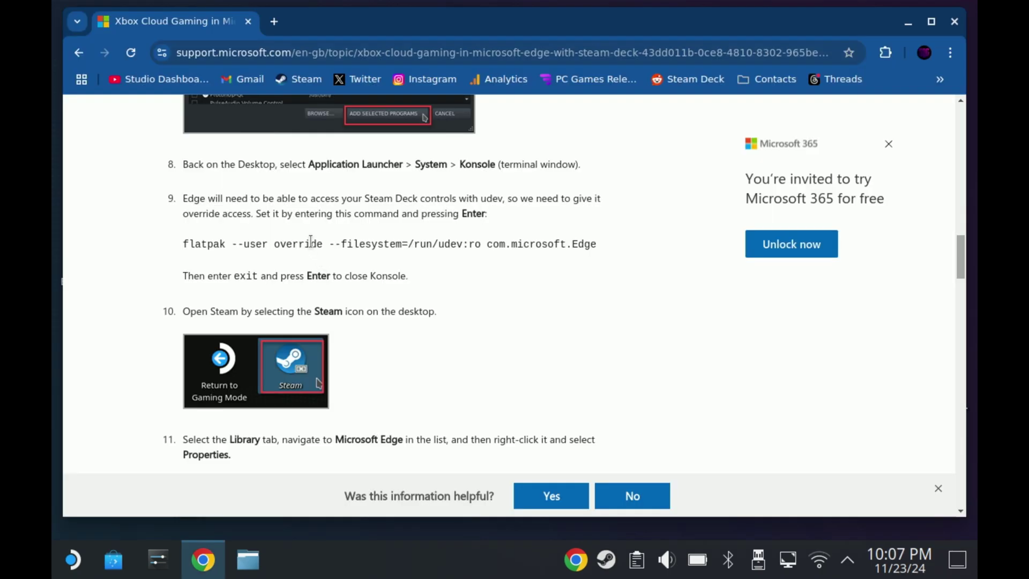
Copy the flatpak override command from the Xbox Cloud Gaming guide.
triple_click(311, 242)
right_click(311, 242)
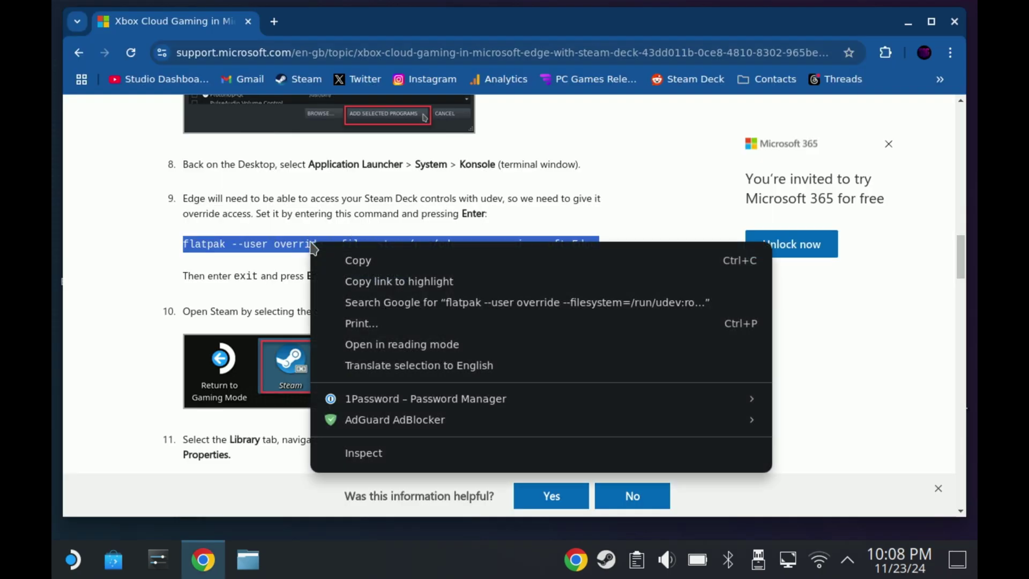
left_click(352, 260)
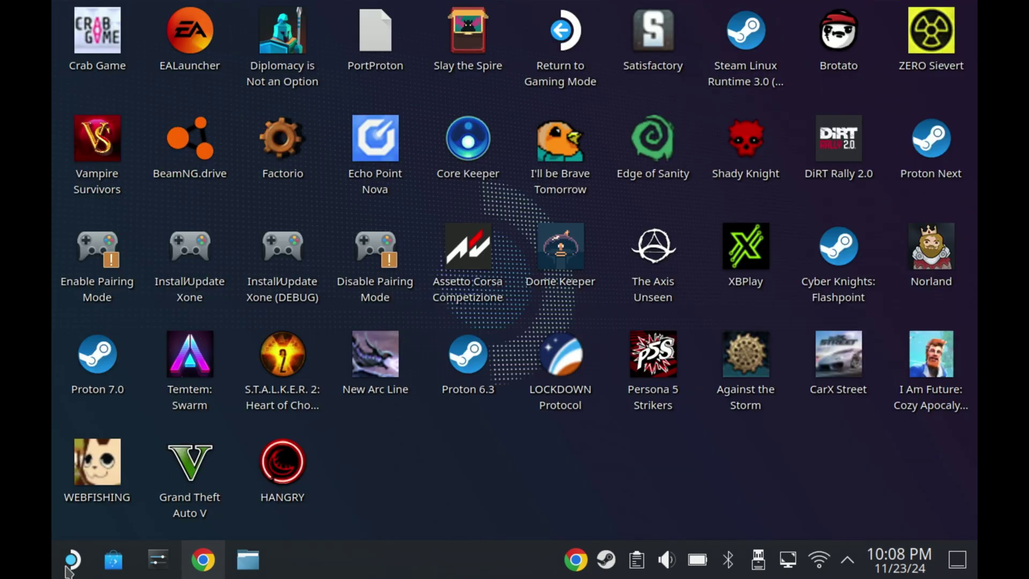
Open a Konsole terminal from the System category of the launcher.
left_click(66, 565)
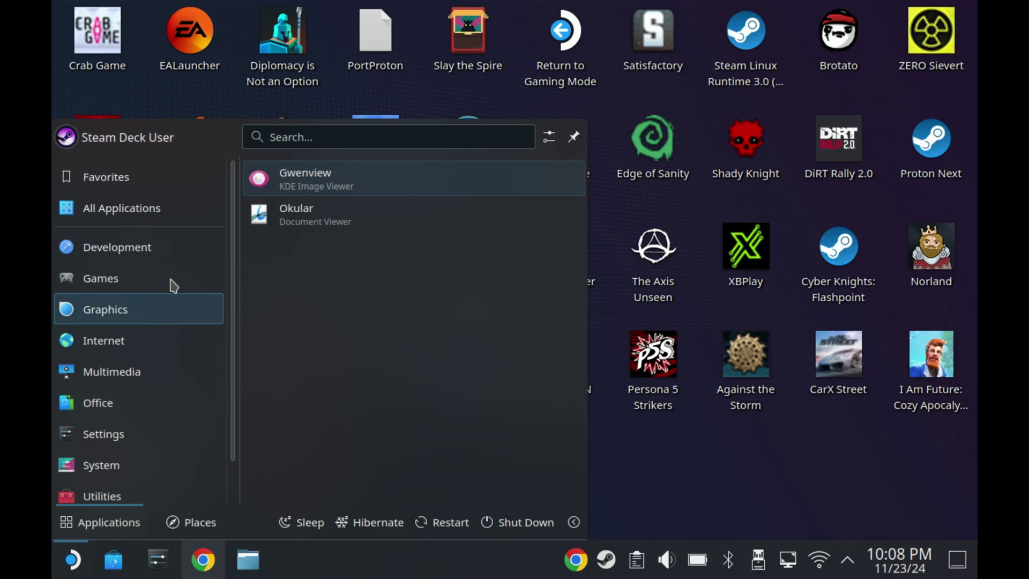
mouse_move(193, 246)
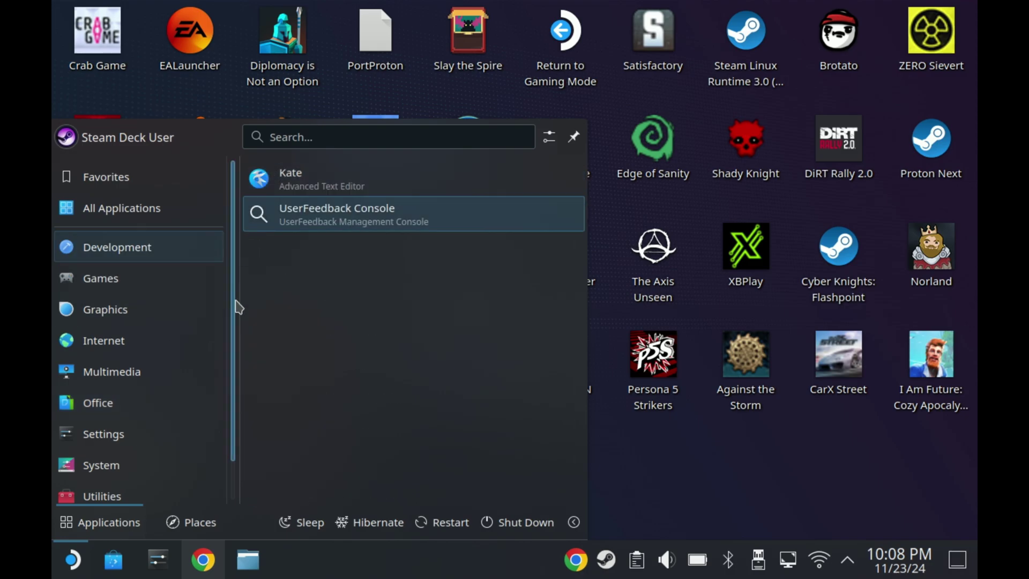
mouse_move(168, 470)
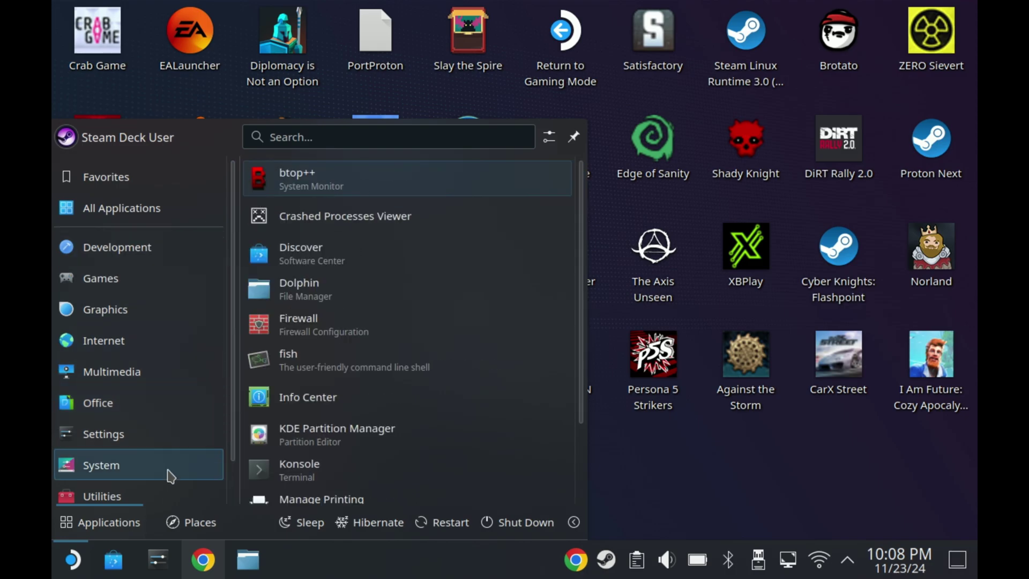
left_click(317, 468)
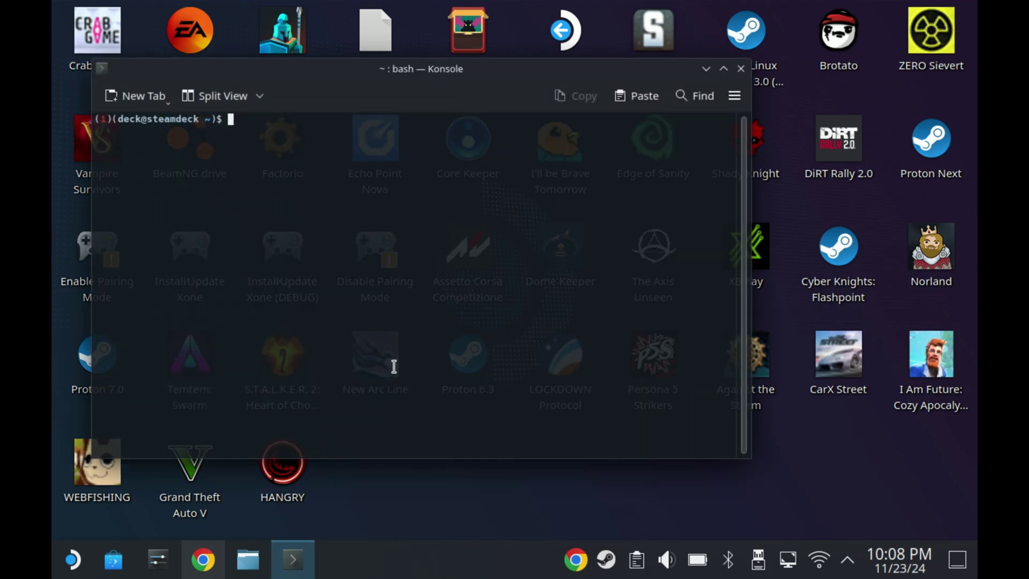
Paste 'flatpak --user override --filesystem=/run/udev:ro com.microsoft.Edge' at the Konsole prompt.
right_click(412, 201)
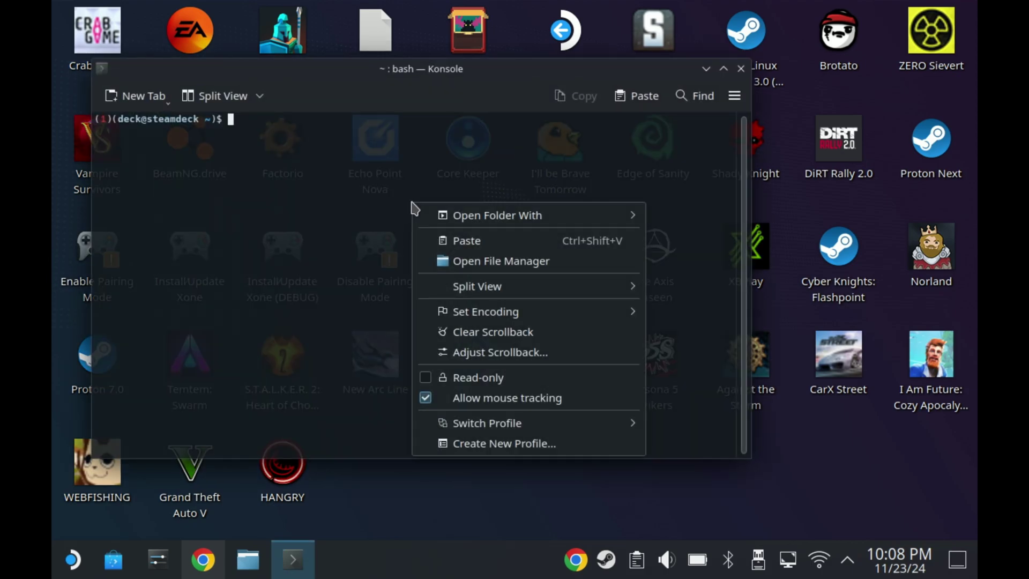
left_click(454, 241)
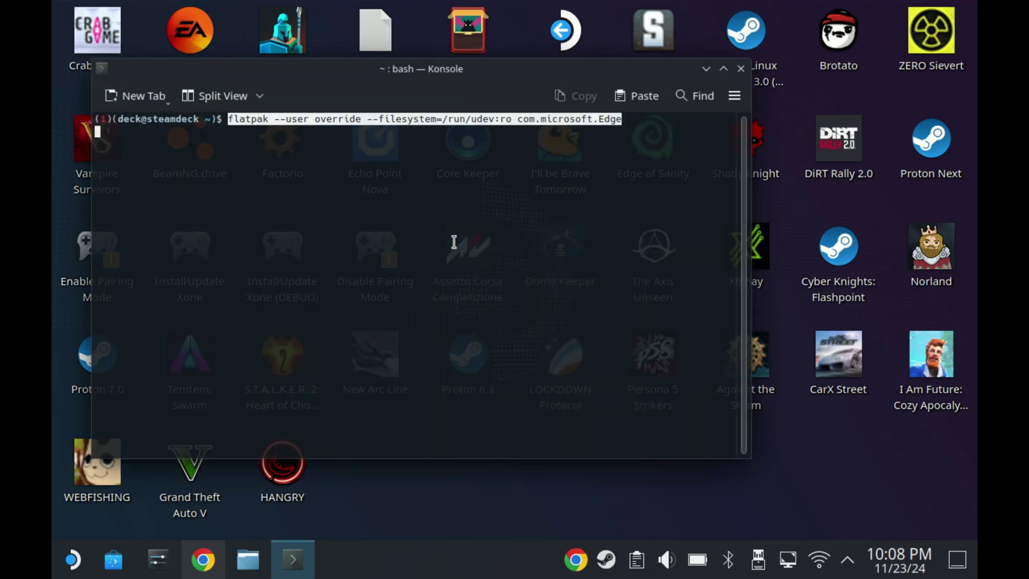
right_click(454, 241)
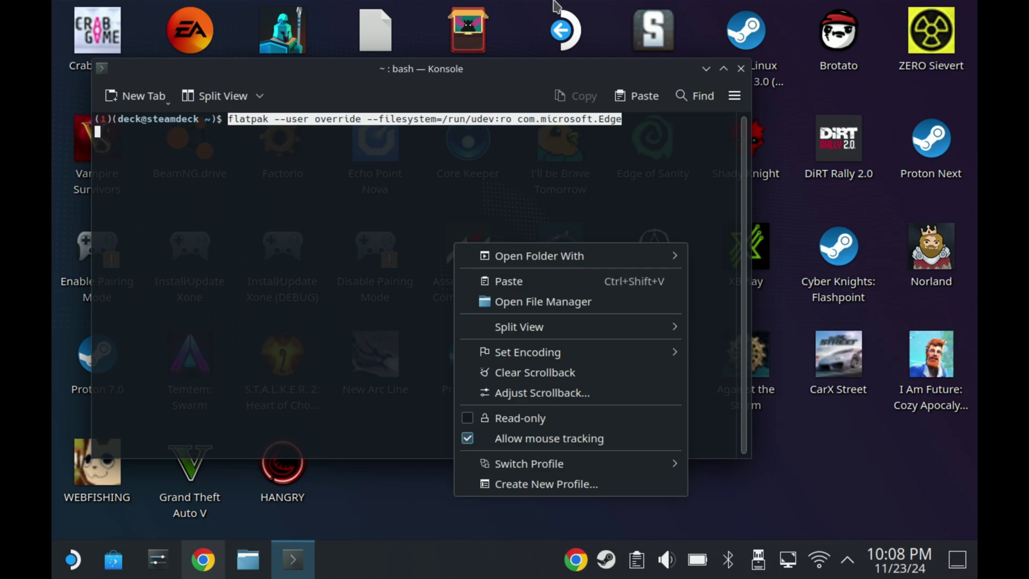
left_click(596, 138)
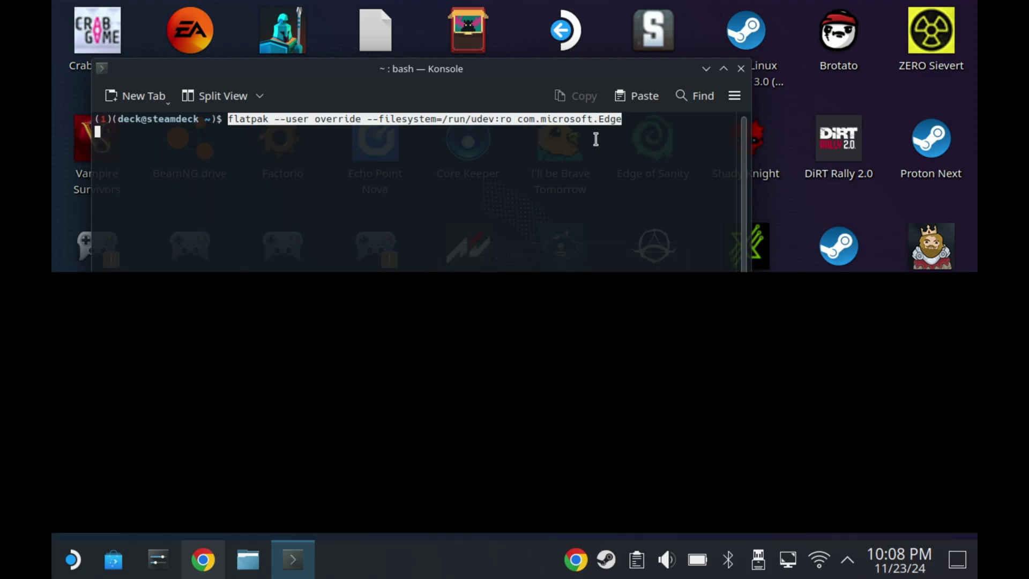
Run the override command and open the Edge shortcut's properties in Steam.
key("Return")
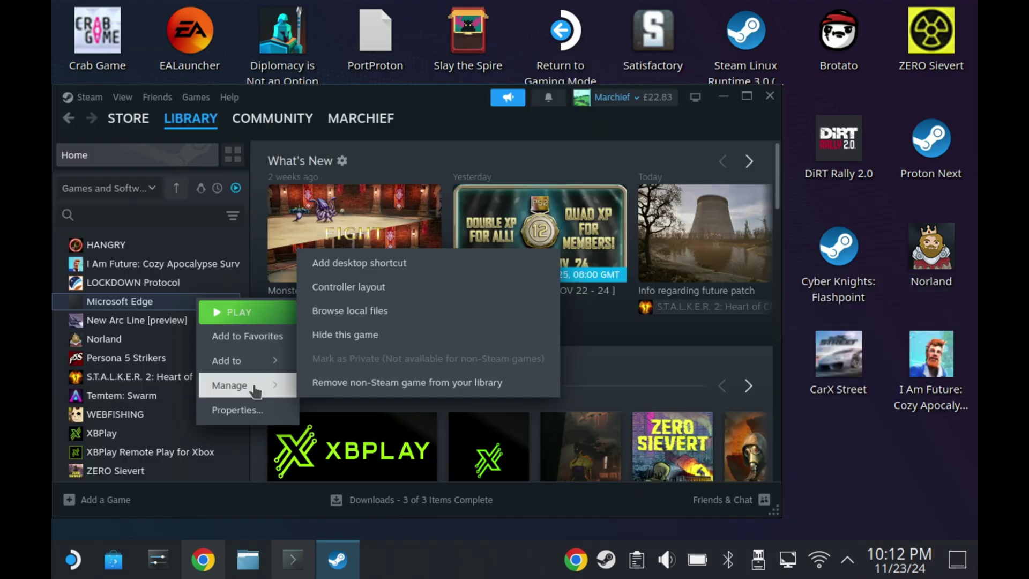
left_click(258, 416)
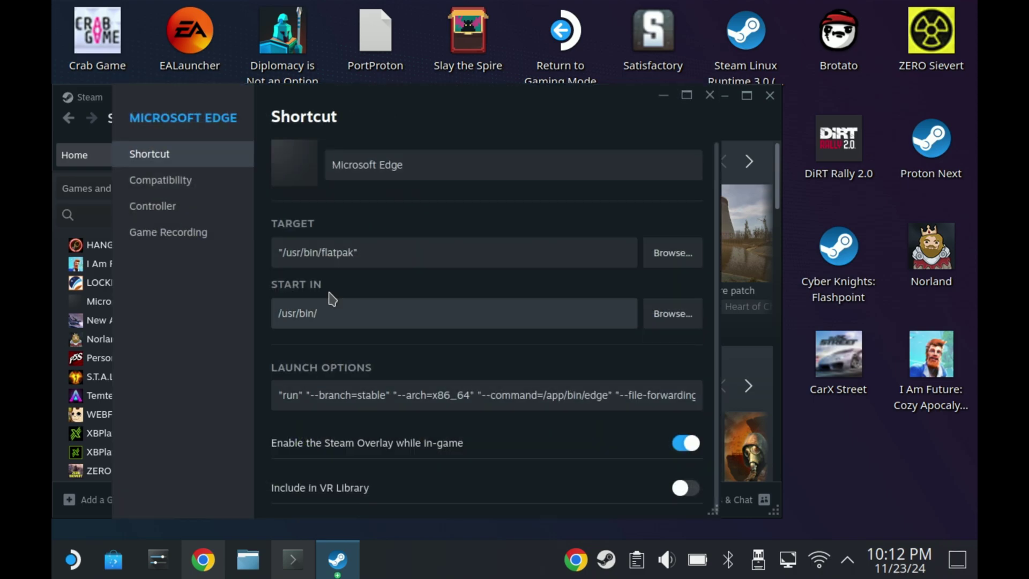
left_click(196, 189)
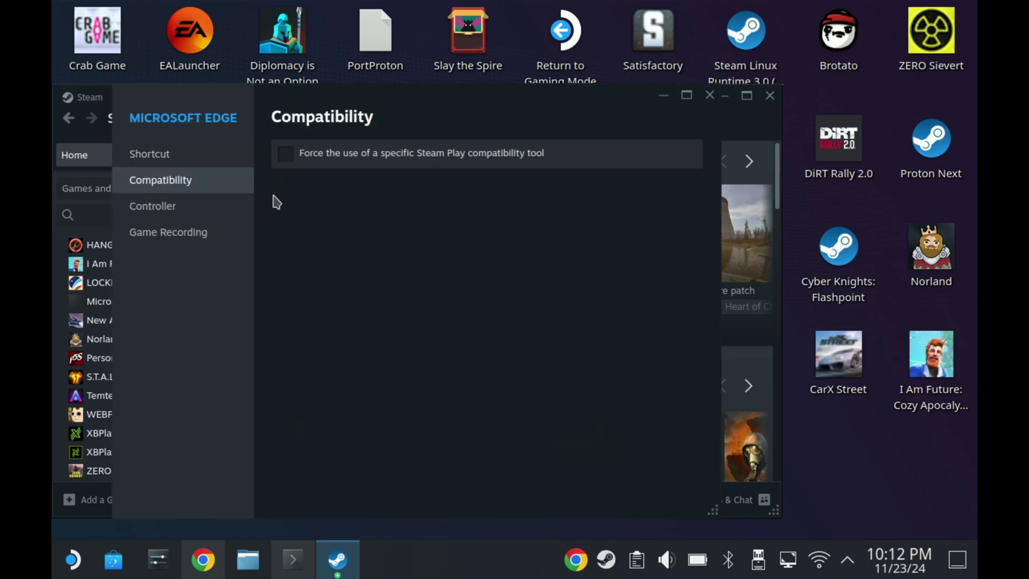
left_click(219, 159)
Rename the shortcut to 'Xbox Cloud Gaming' using the on-screen keyboard.
double_click(357, 164)
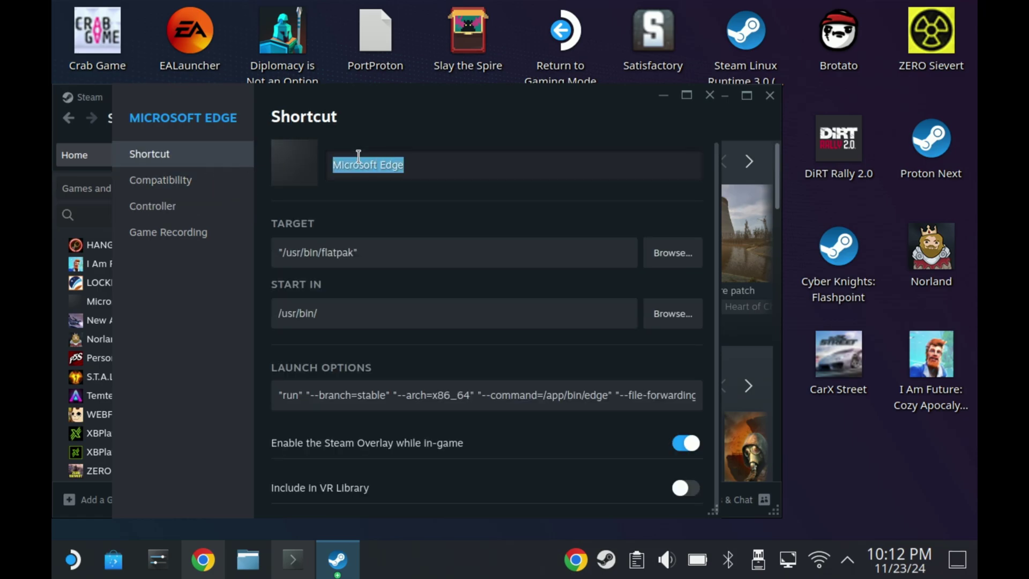
key("super+x")
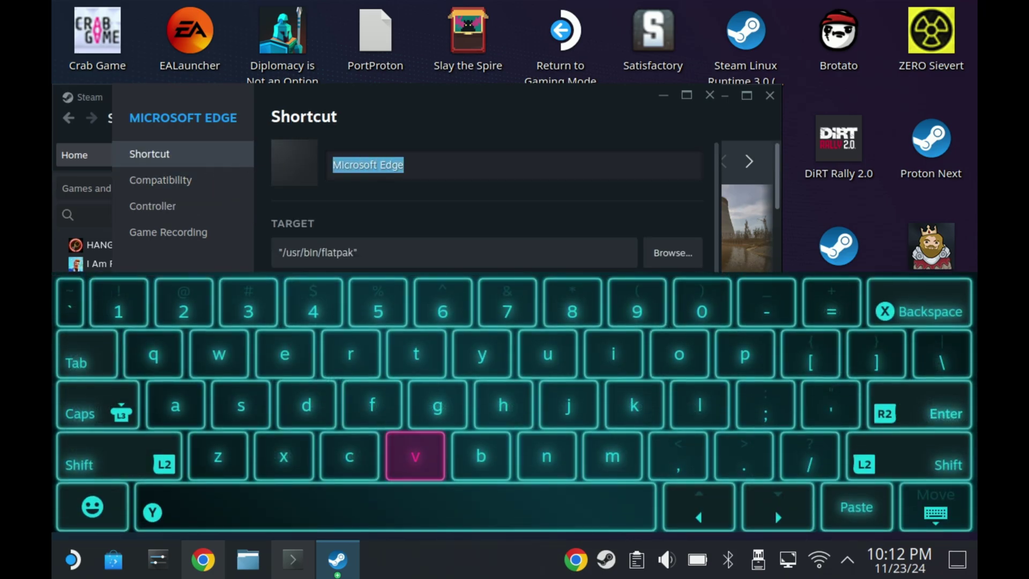
key("Up")
key("Right")
key("Right")
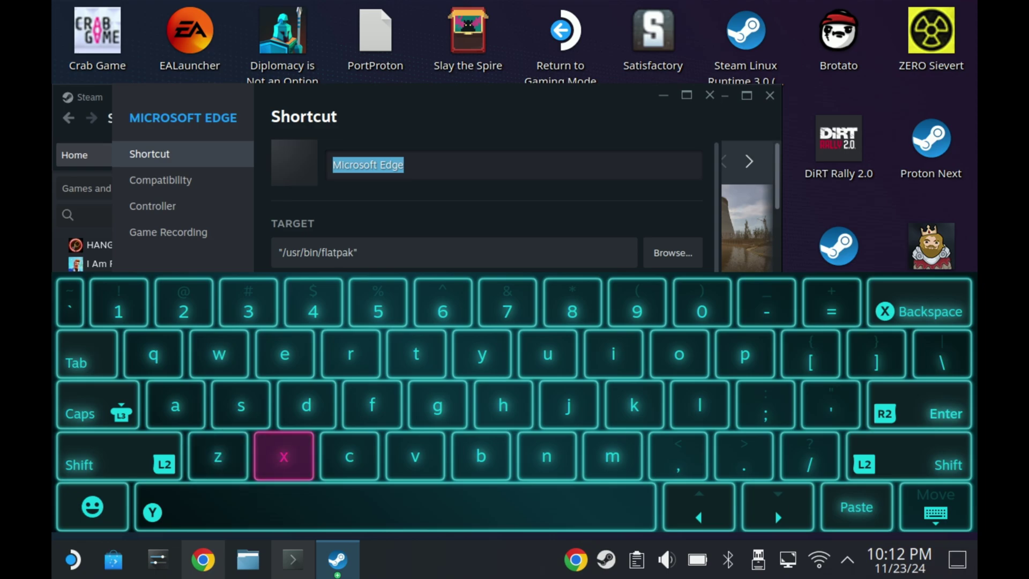
type("X")
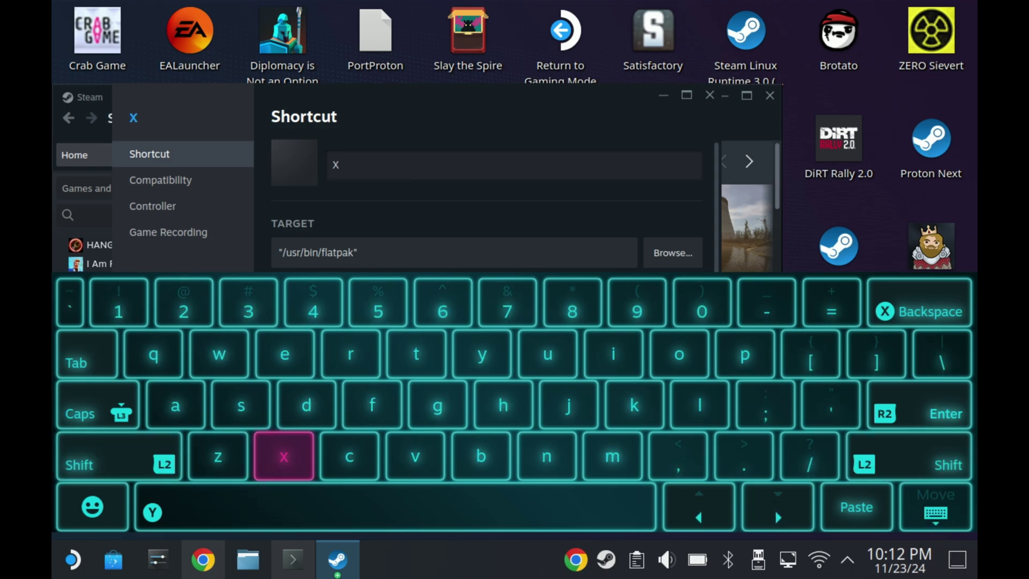
key("Right")
key("Right")
key("Right")
type("b")
key("Up")
key("Up")
key("Right")
key("Right")
key("Right")
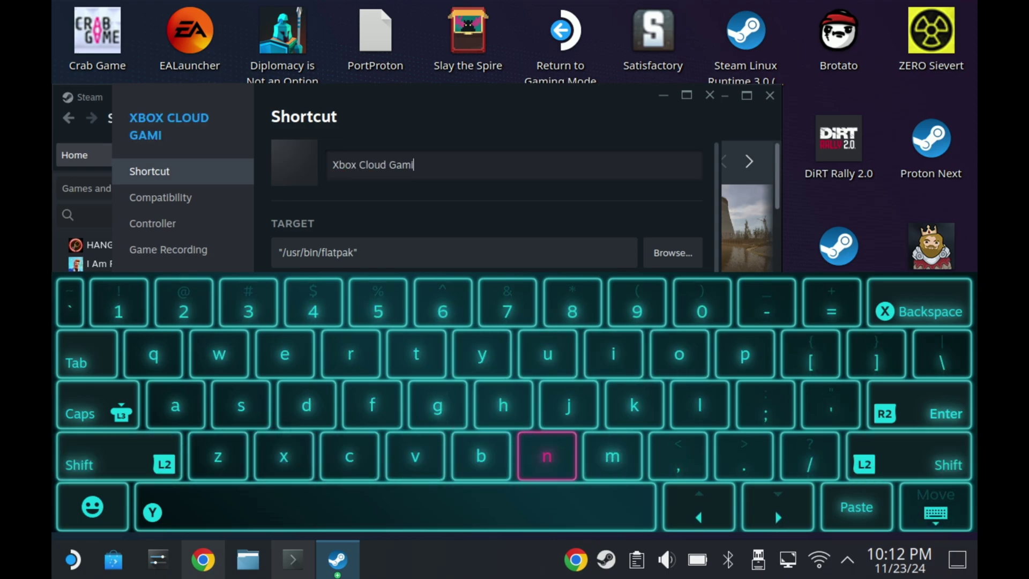
type("n")
key("Up")
key("Left")
key("Left")
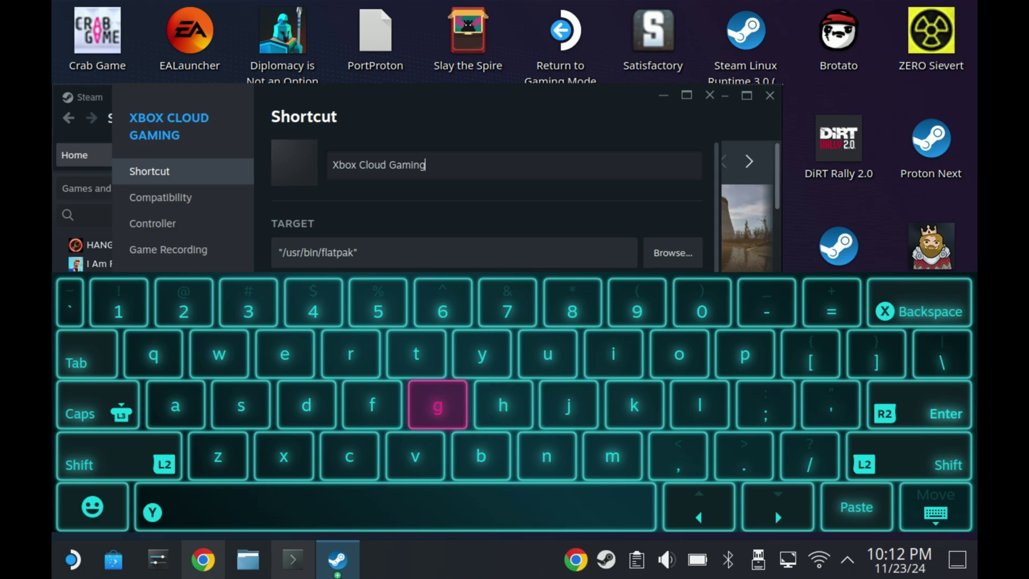
type("g")
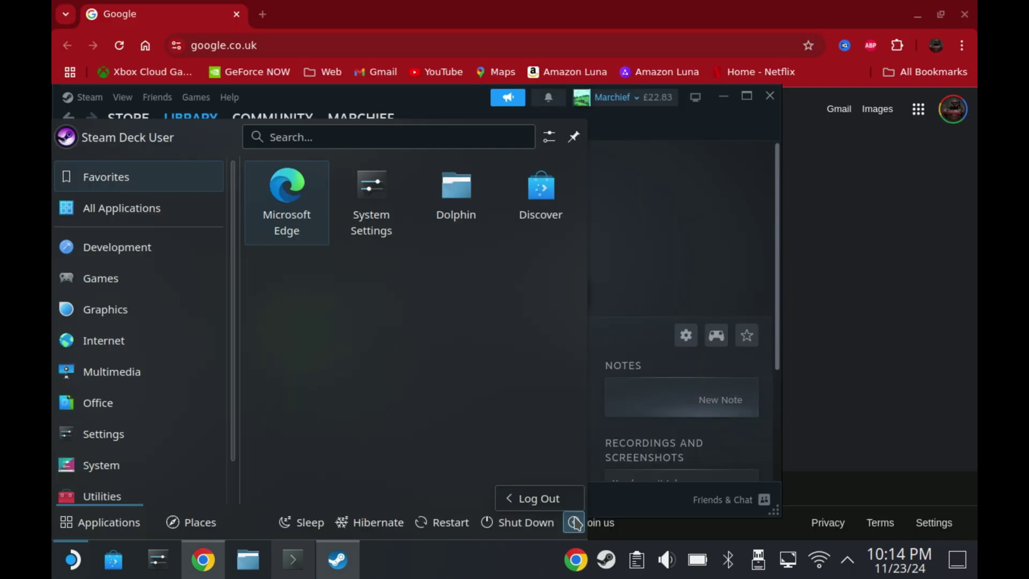
Log out to Game Mode, then open Quick Access and browse the Decky plugins list.
left_click(557, 505)
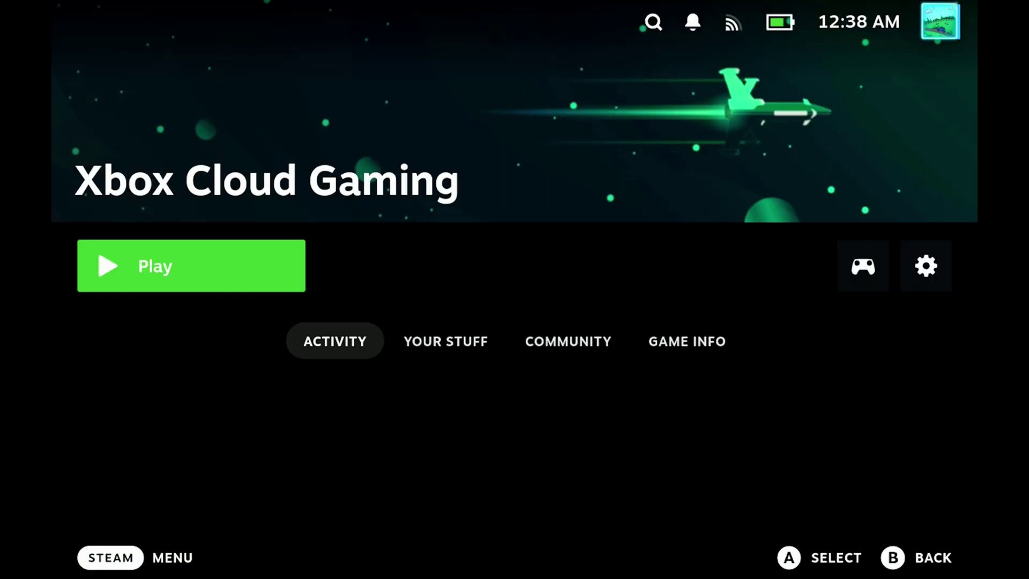
key("Escape")
key("ctrl+2")
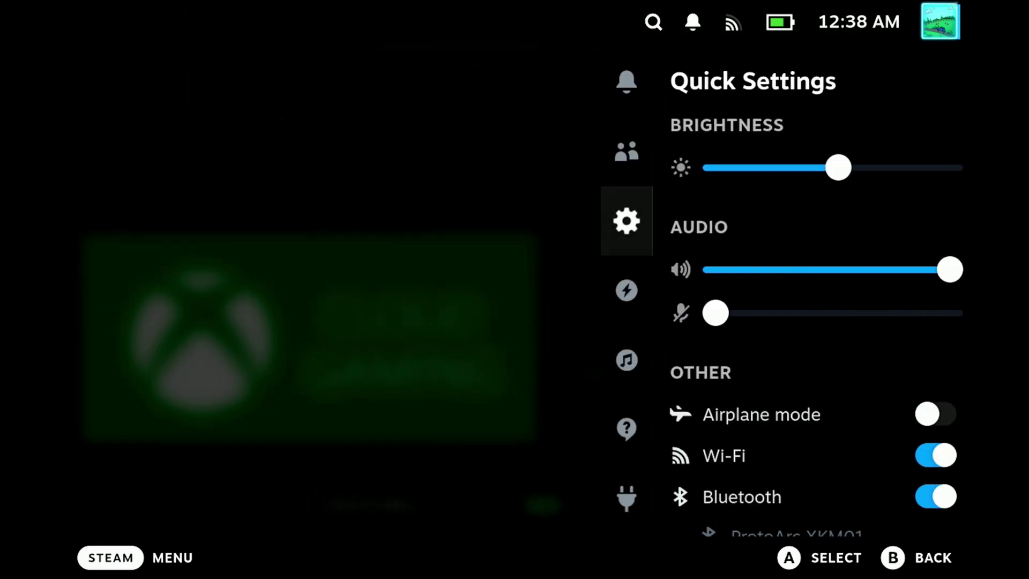
key("Down")
key("Down")
key("Down")
key("Down")
key("Right")
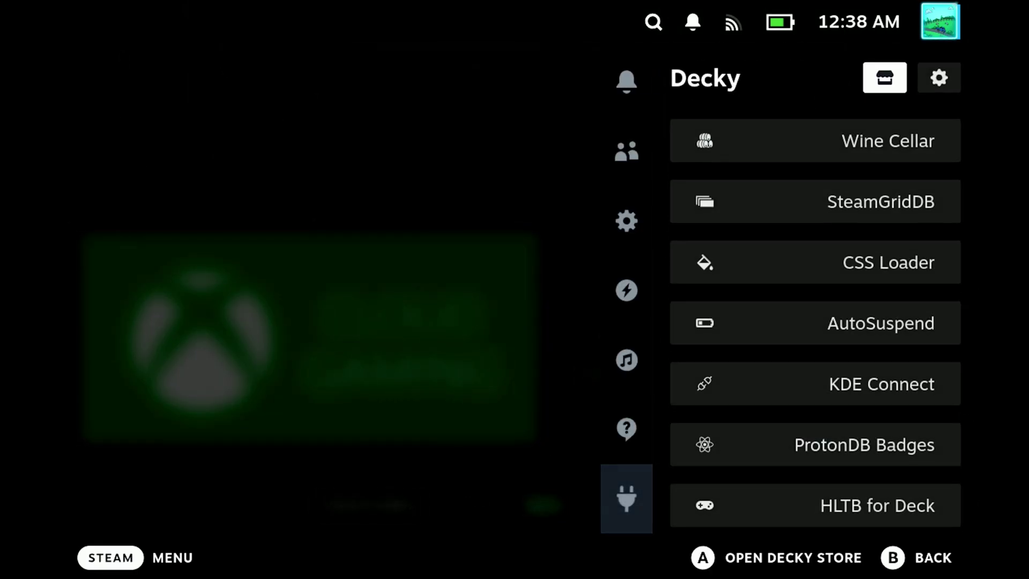
key("Down")
key("Down")
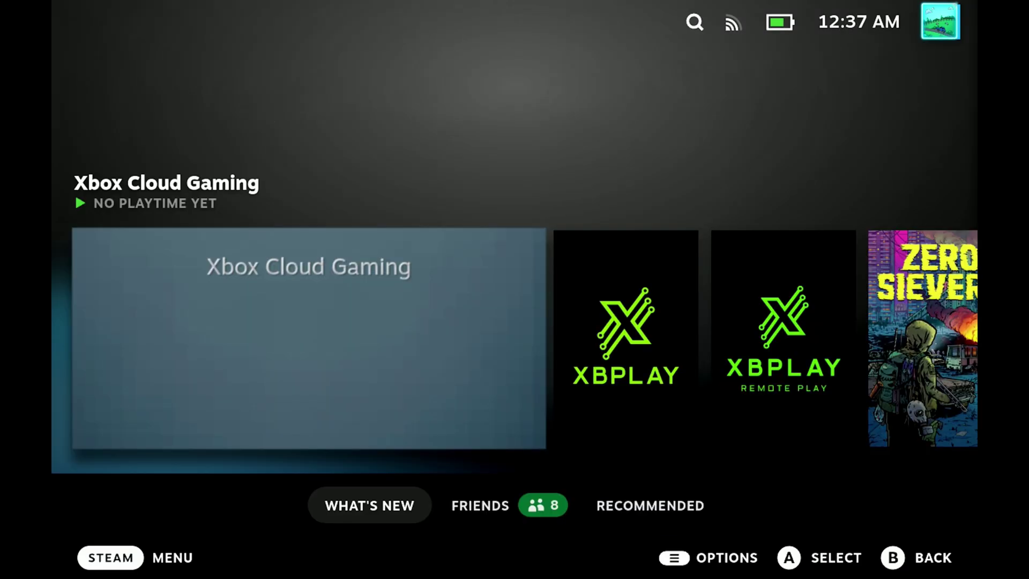
Open Change Artwork for the Xbox Cloud Gaming shortcut.
key("Menu")
key("Down")
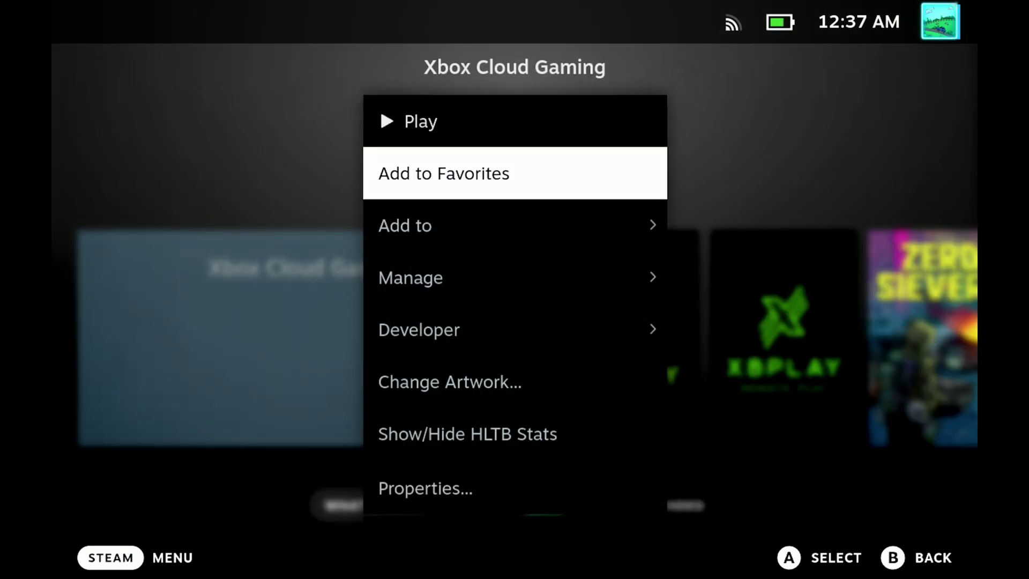
key("Down")
key("Down")
key("Down")
key("Down")
key("Return")
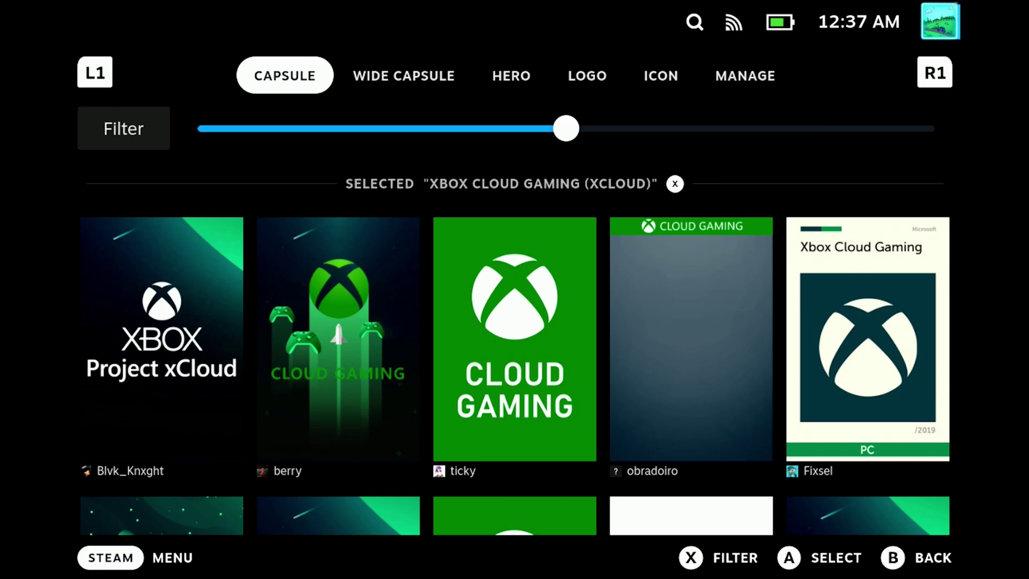
Apply the green controllers-and-rocket capsule artwork, then move on to Wide Capsule choices.
key("Down")
key("Down")
key("Down")
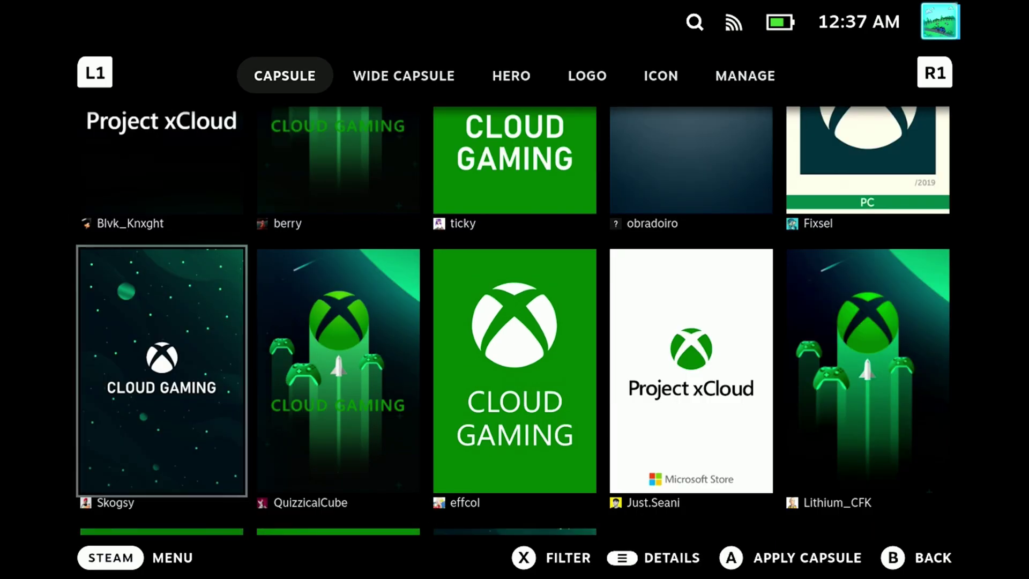
key("Up")
key("Right")
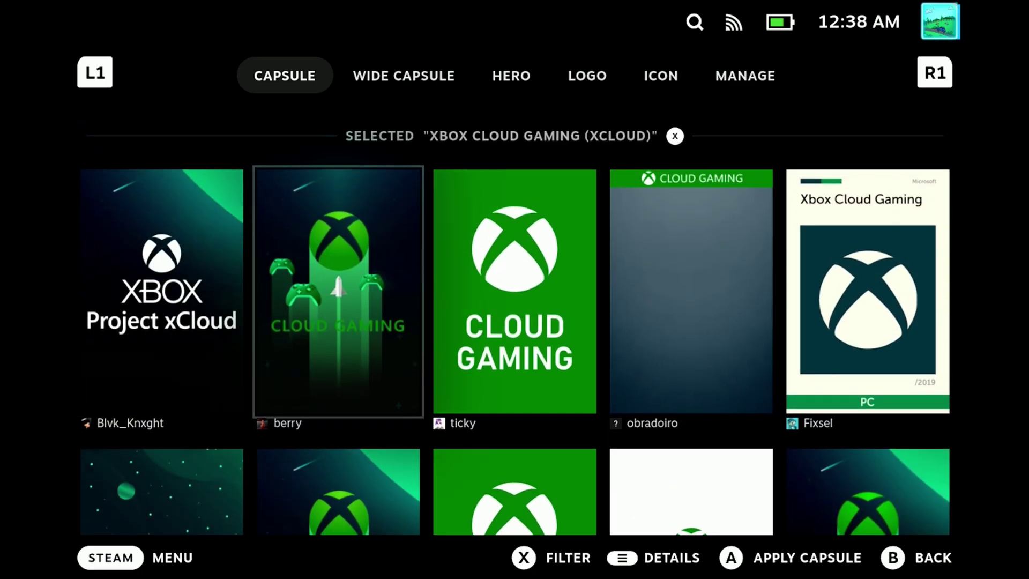
key("Down")
key("Up")
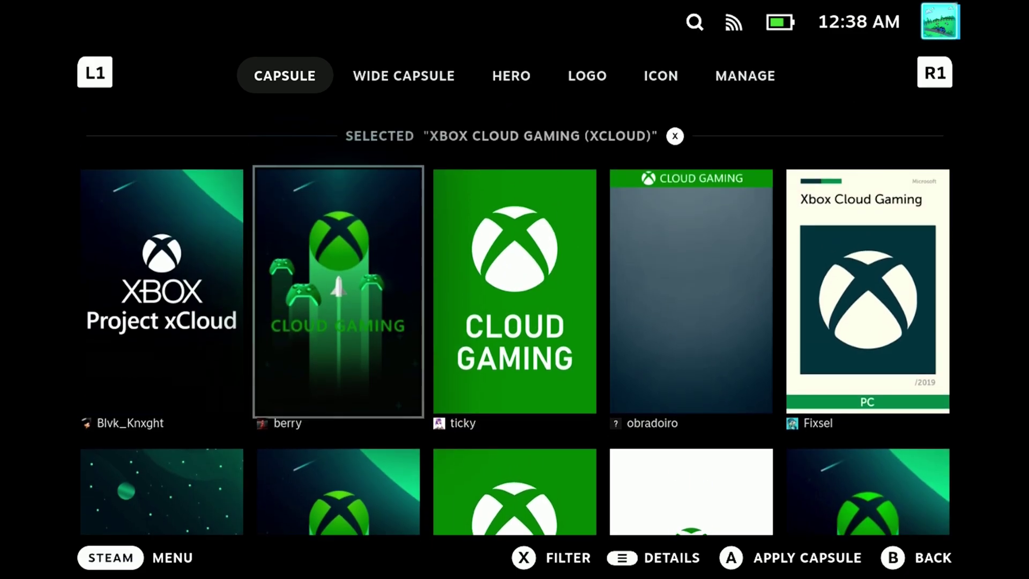
key("Return")
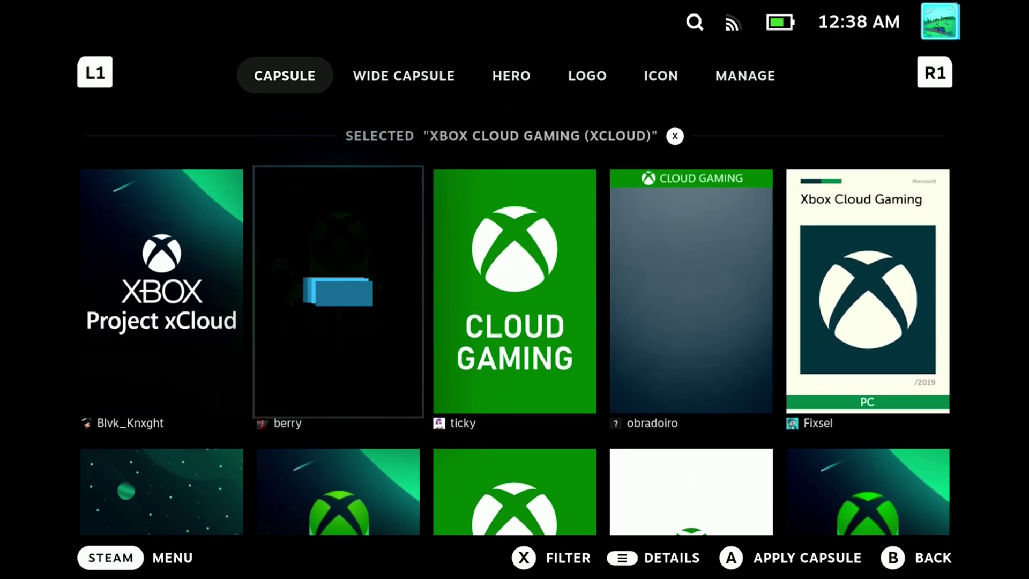
key("Down")
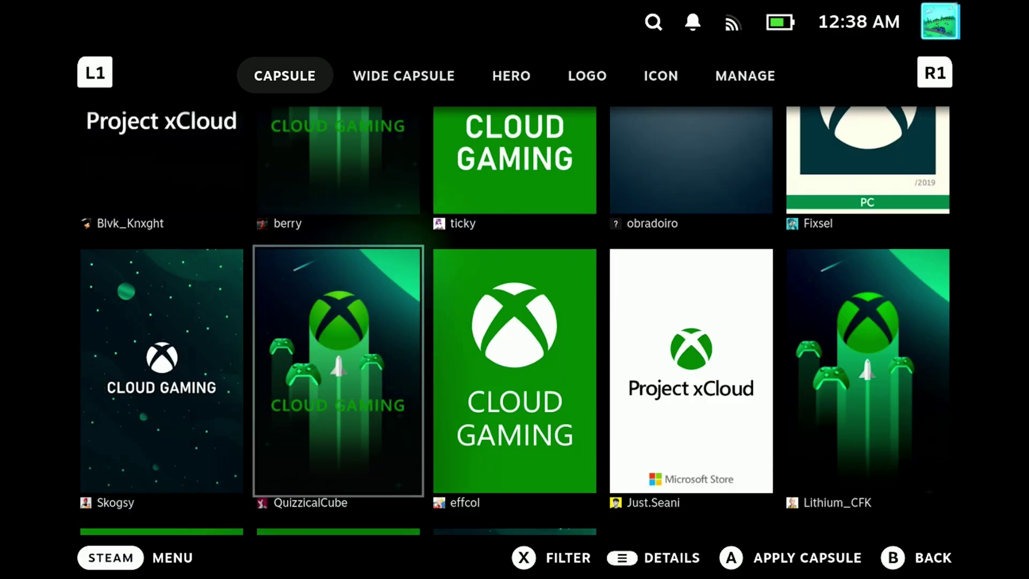
key("Return")
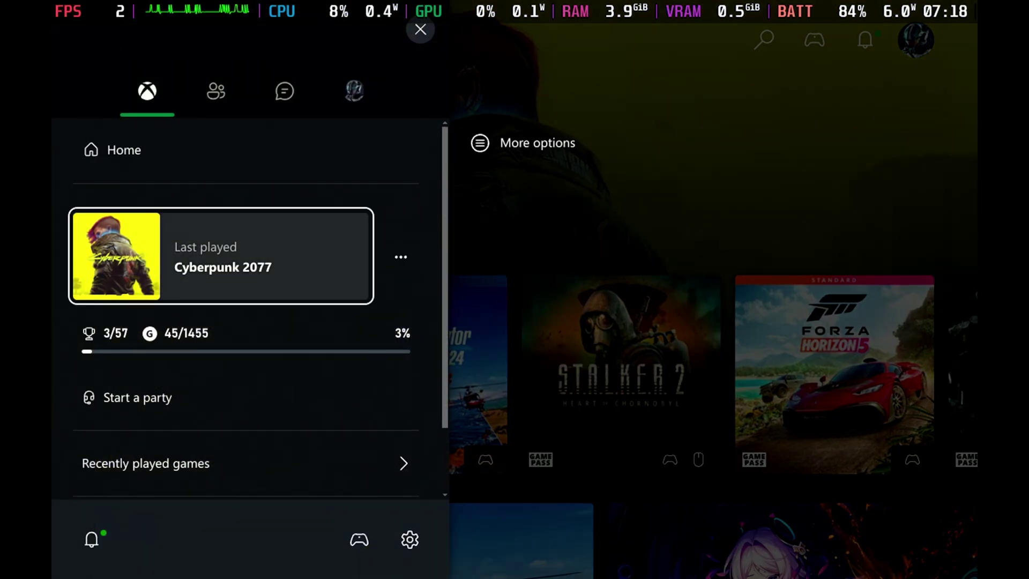
Open Xbox Cloud Gaming's Settings at the Input page.
key("Down")
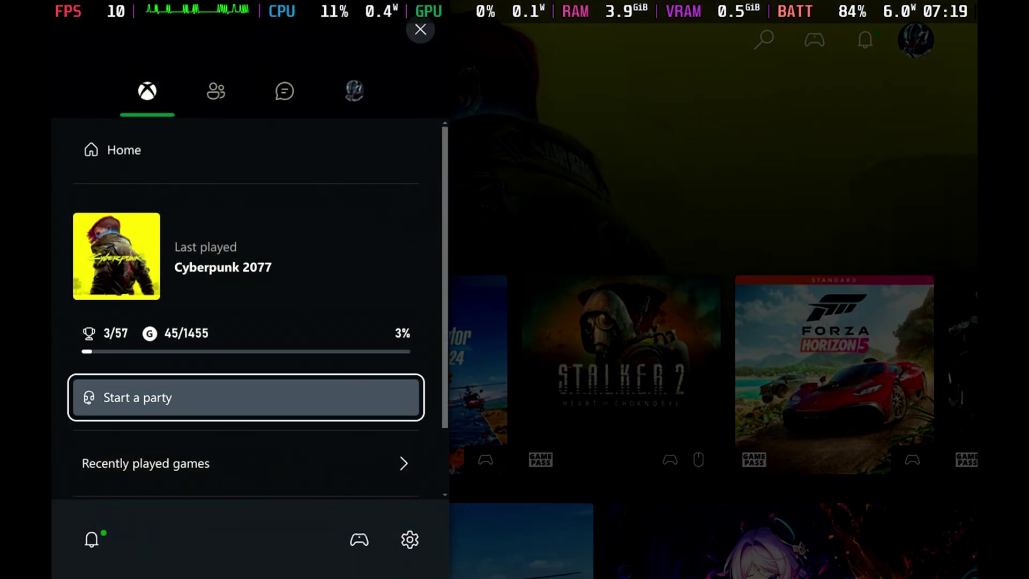
key("Down")
key("Down")
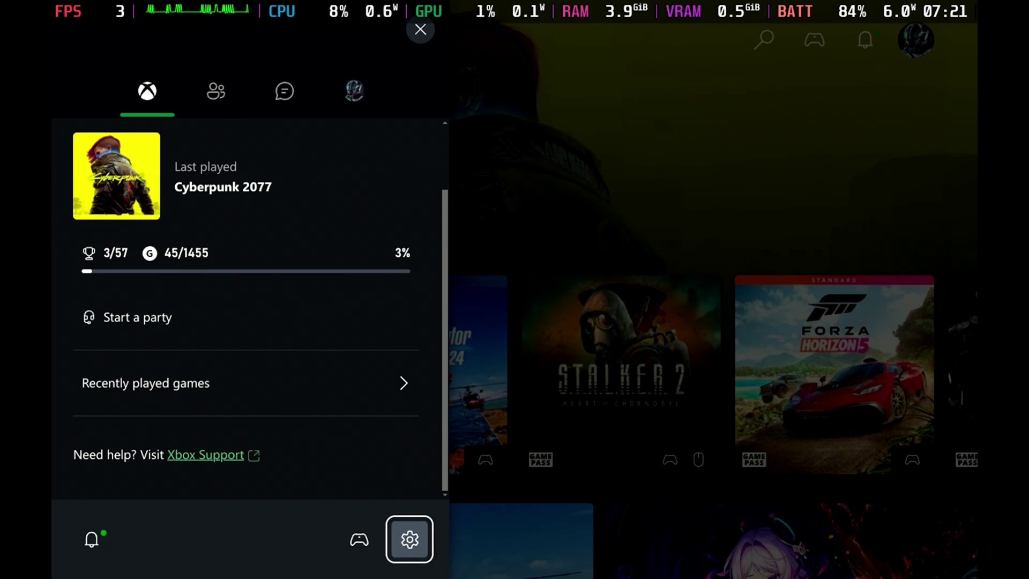
key("Return")
key("Down")
key("Left")
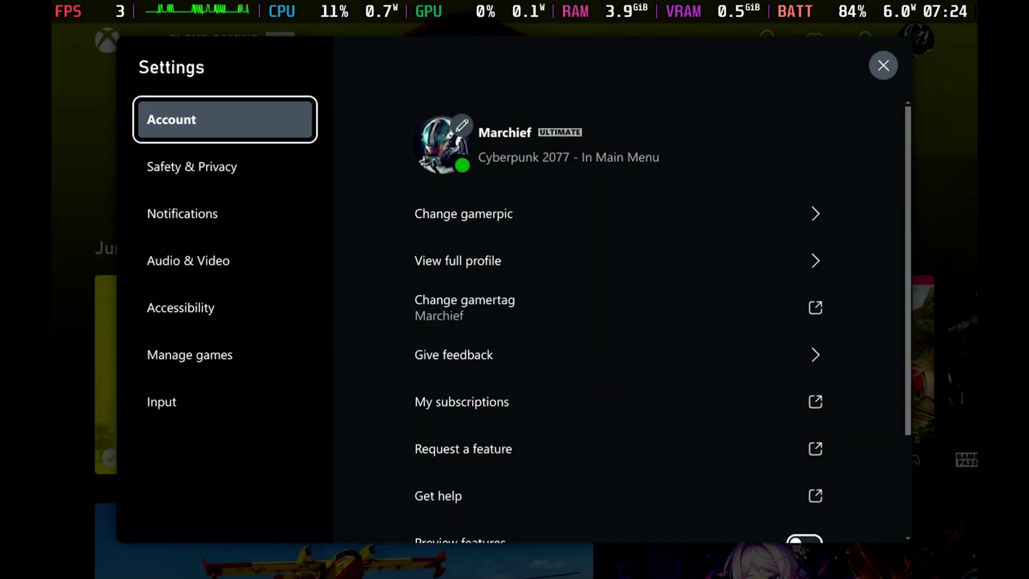
key("Down")
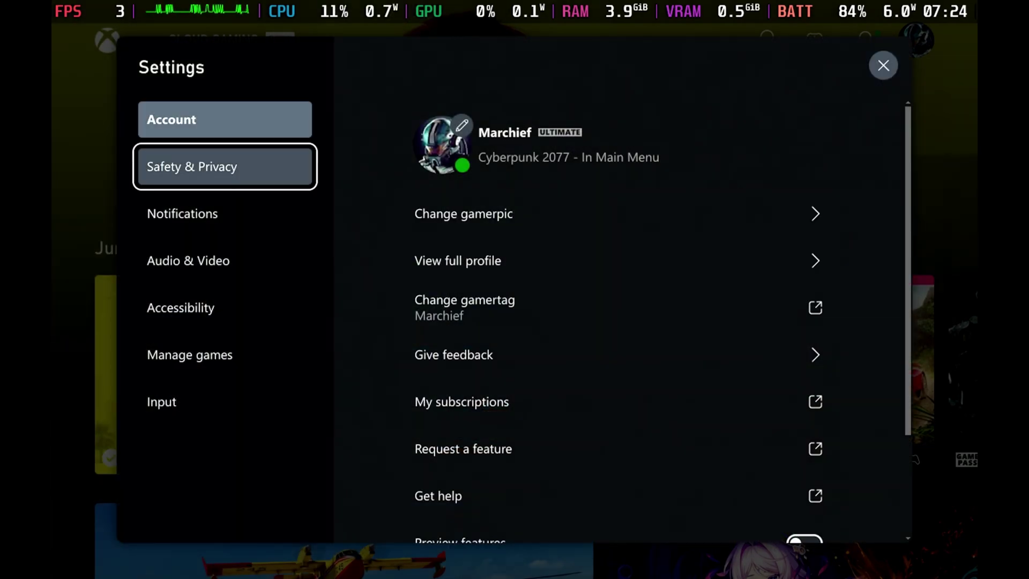
key("Down")
key("Down")
key("Down")
key("Down")
key("Down")
key("Return")
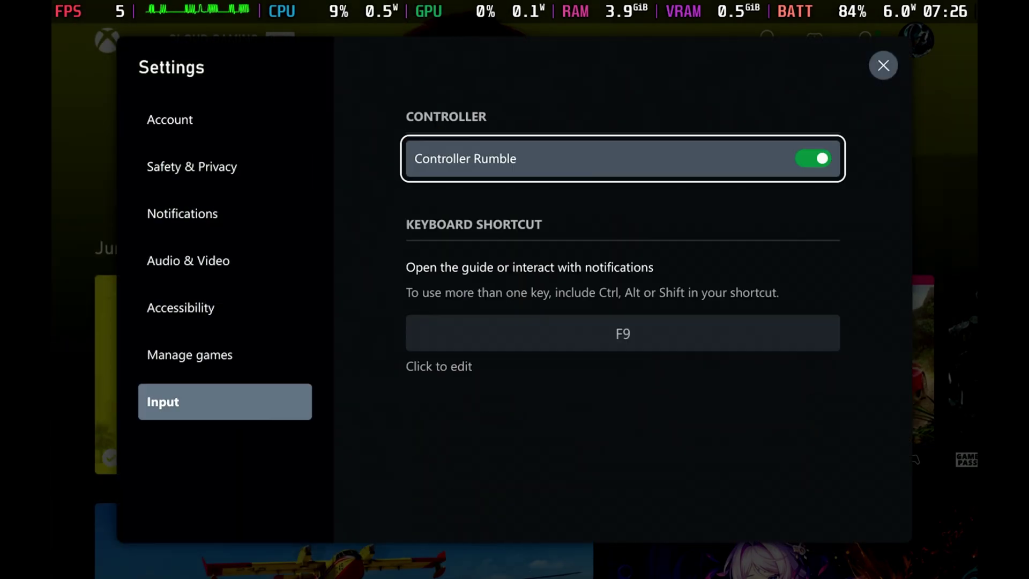
Change the guide keyboard shortcut from F9 to N and close Settings.
key("Down")
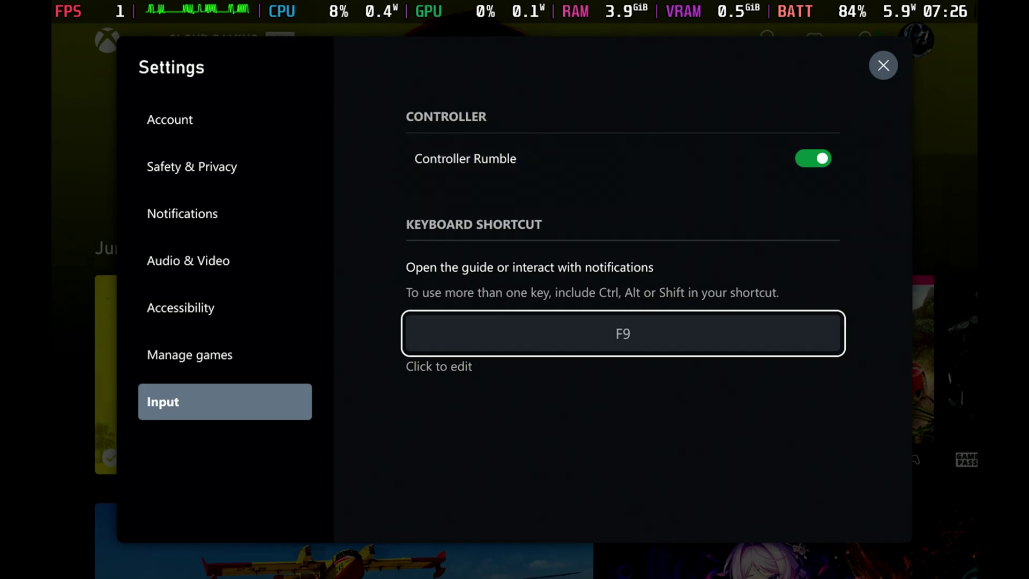
key("Return")
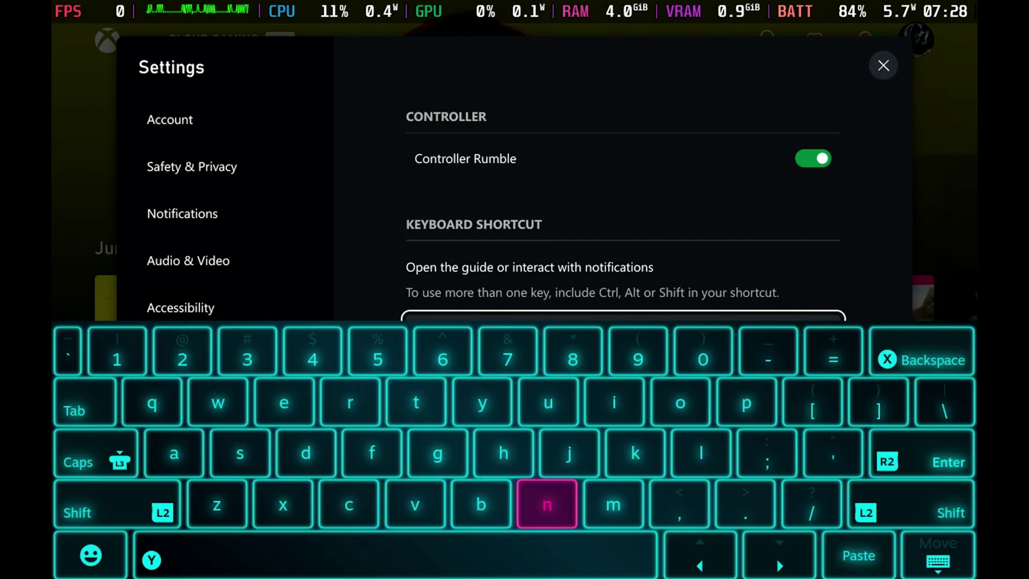
key("Up")
key("Escape")
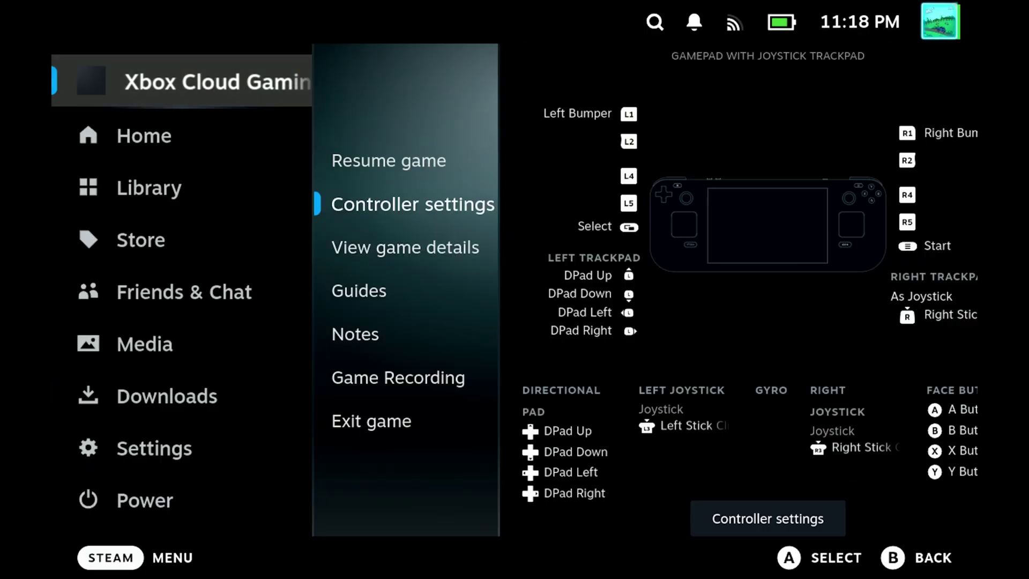
Use Controller settings > Edit Layout > Buttons to bind R4 to the keyboard N key, then return to the game.
key("Return")
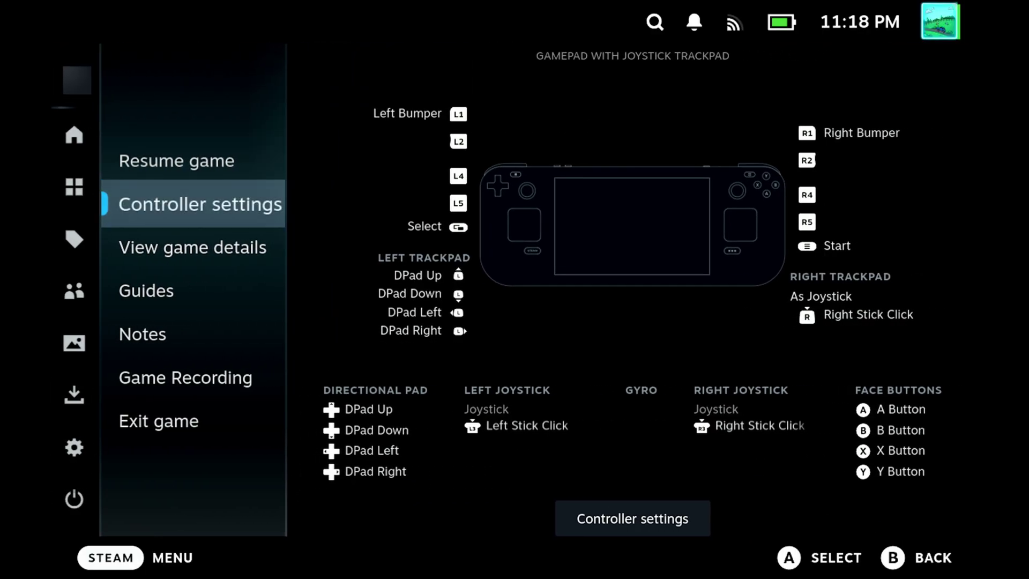
key("Return")
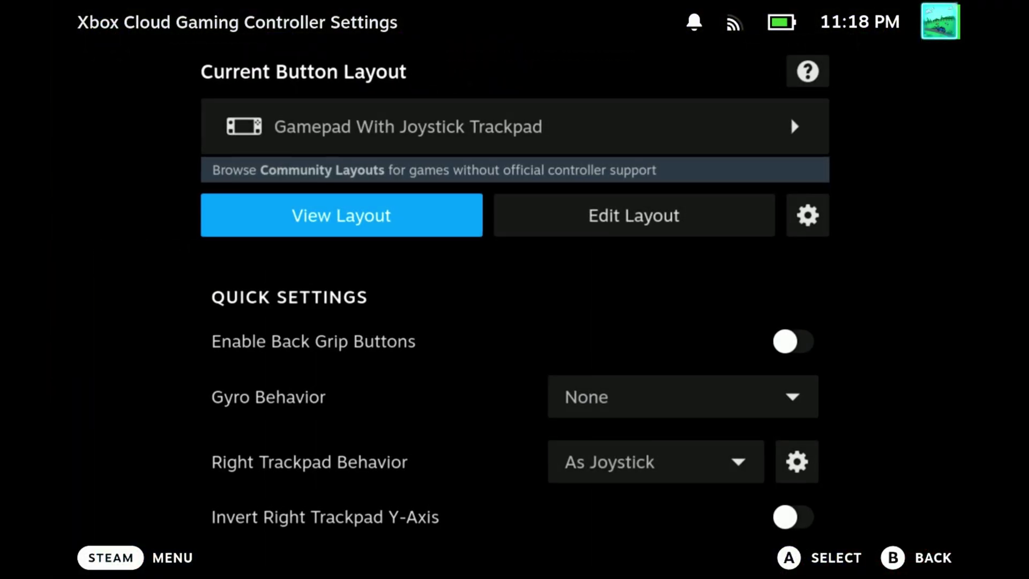
key("Right")
key("Return")
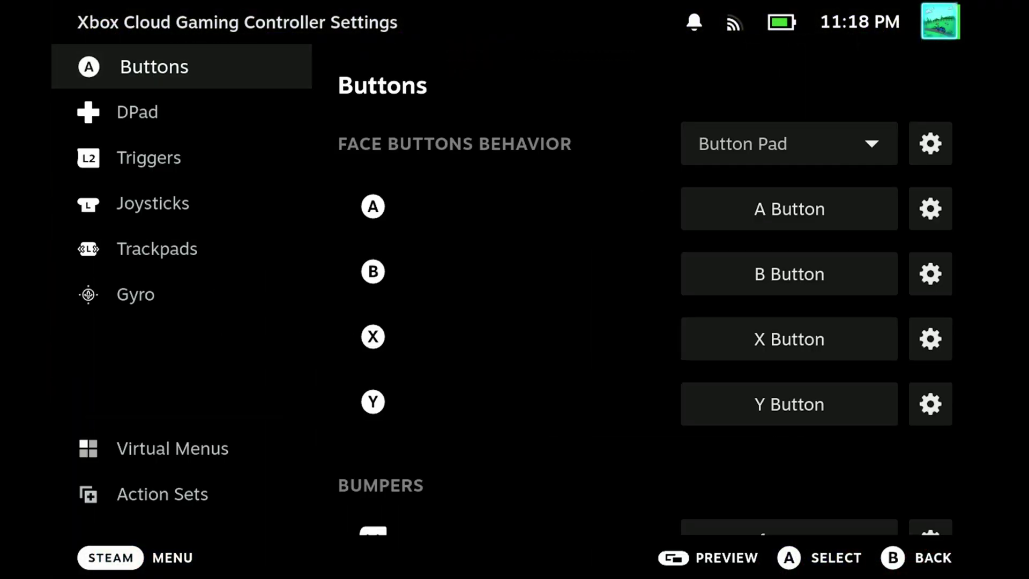
key("Down")
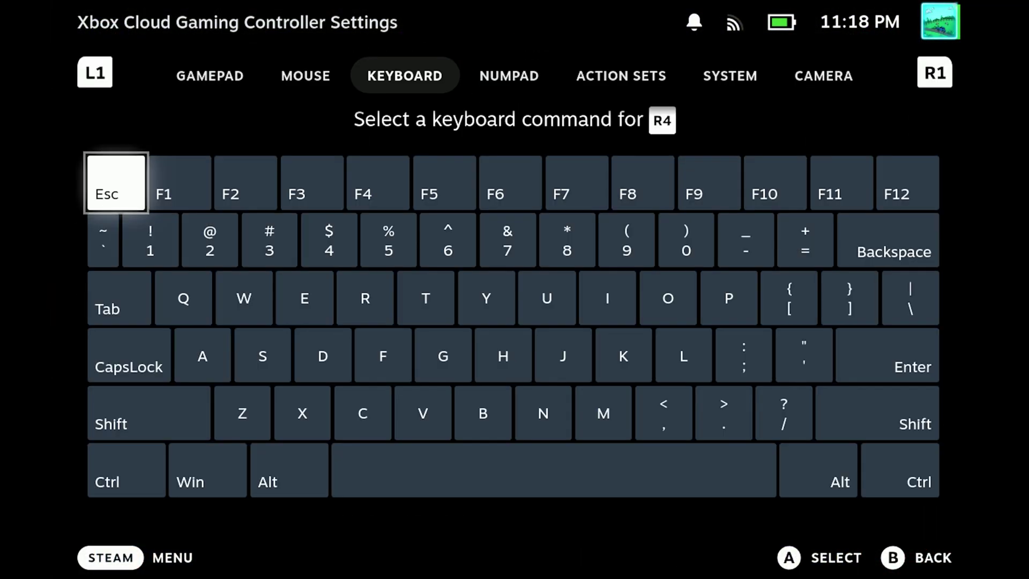
key("Down")
key("Down")
key("Down")
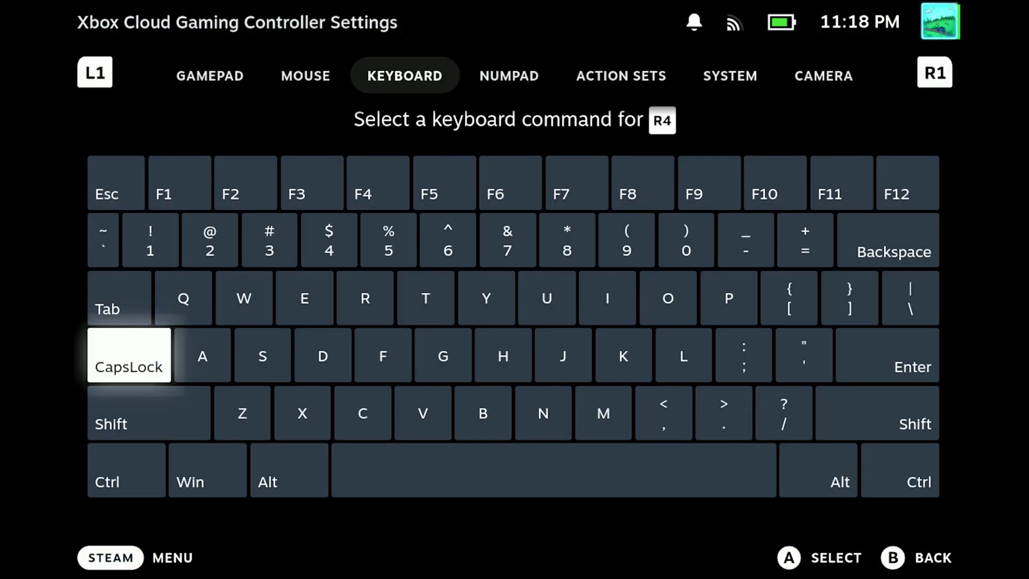
key("Right")
key("Right")
key("Down")
key("Right")
key("Right")
key("Right")
key("Right")
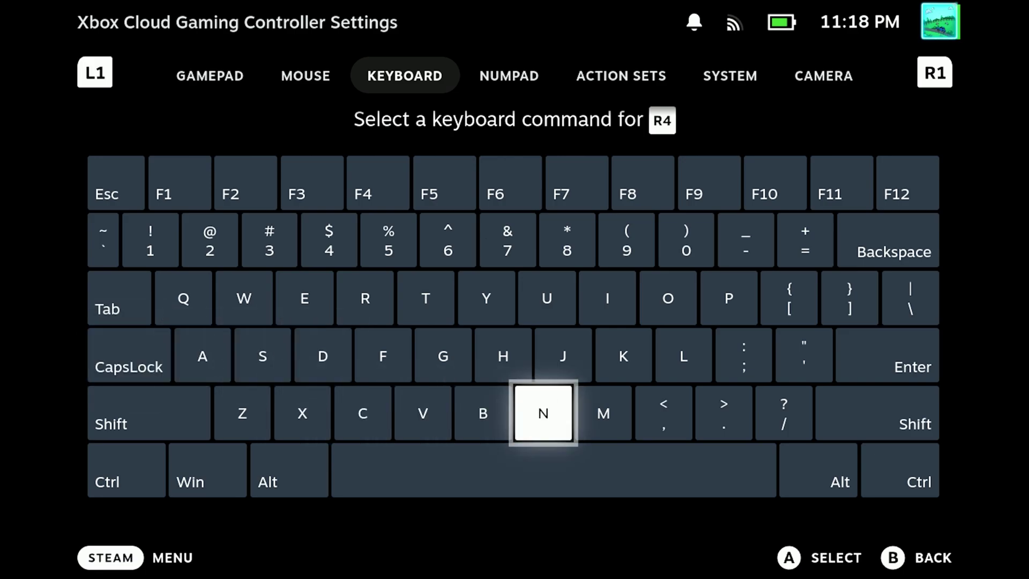
key("Return")
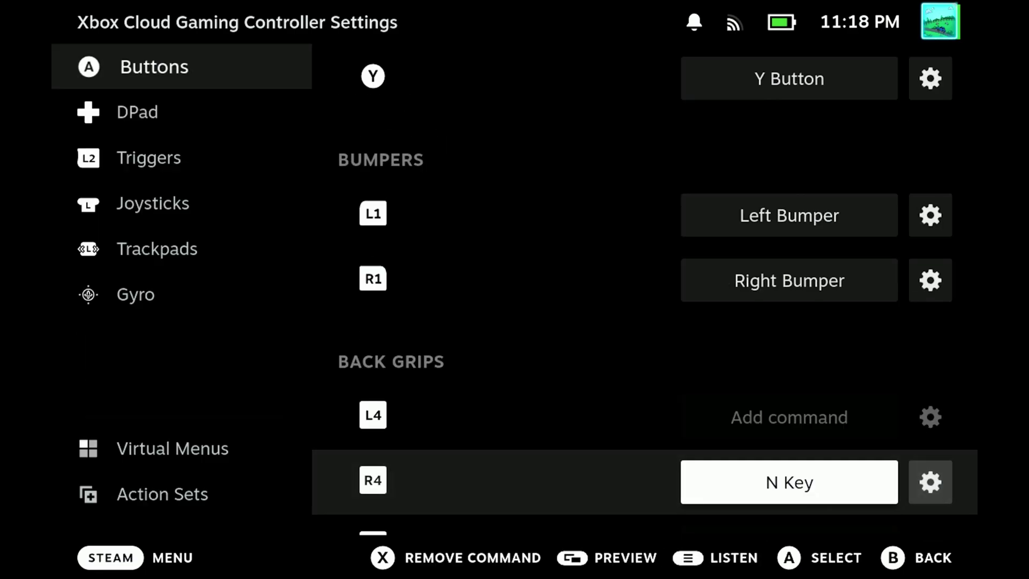
key("Left")
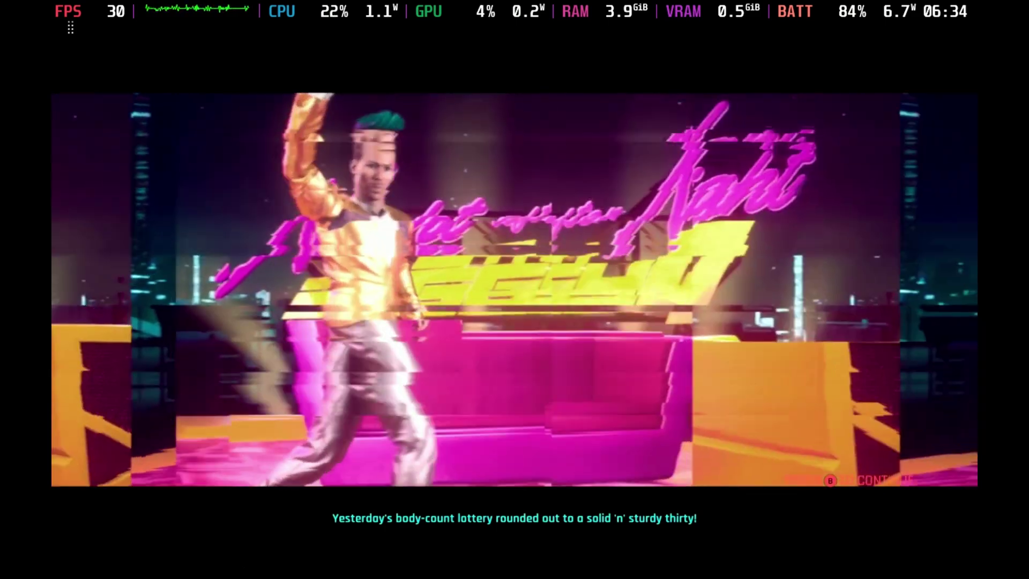
Open the Xbox guide over Cyberpunk 2077 with R4 (N) and browse the Xbox and profile tabs.
key("n")
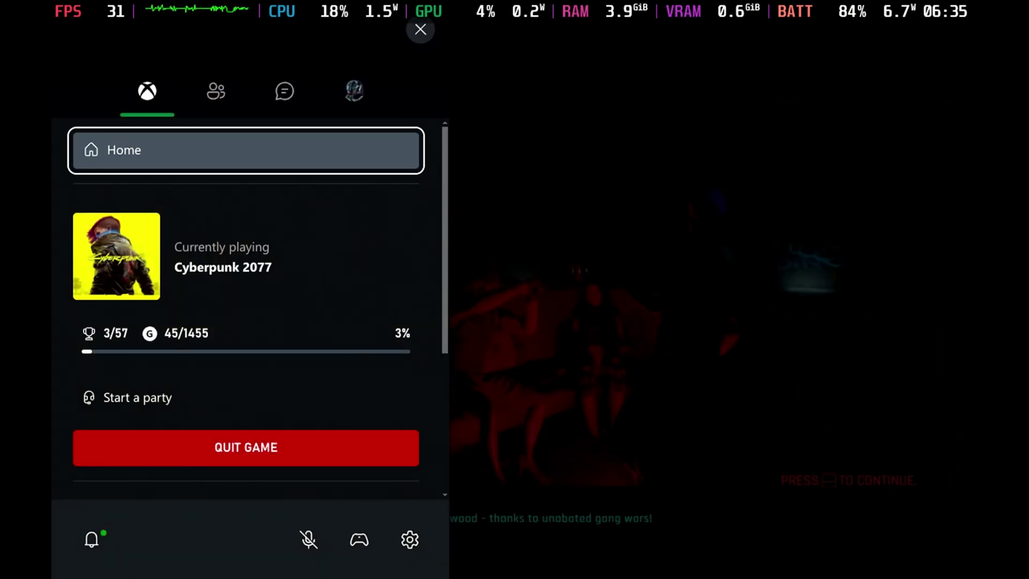
key("Down")
key("Down")
key("Down")
key("Down")
key("Up")
key("Up")
key("Up")
key("Up")
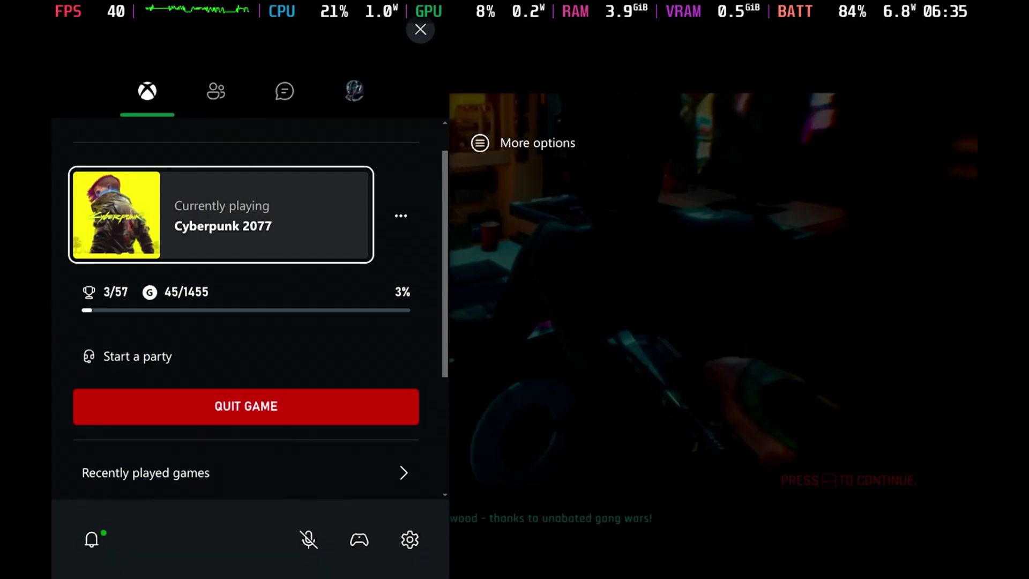
key("Right")
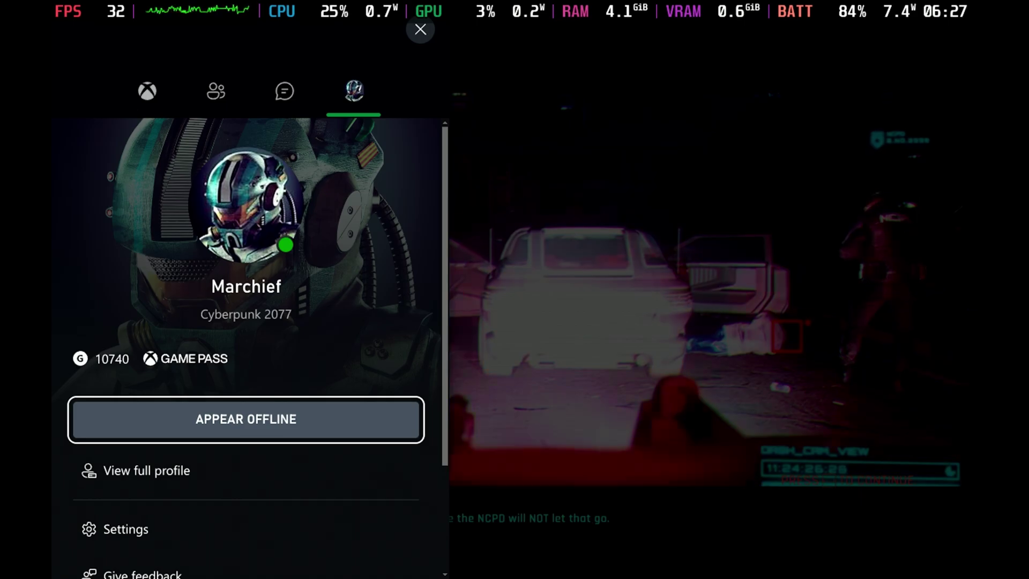
key("Down")
key("Down")
key("Down")
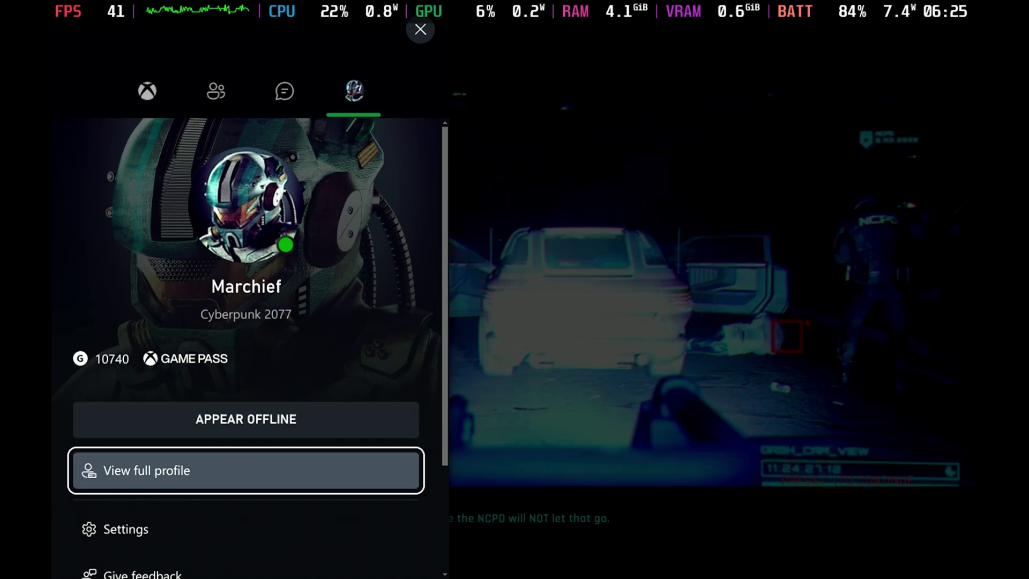
Open the Notifications list from the bell, then browse the home page game rows.
key("Down")
key("Down")
key("Left")
key("Left")
key("Left")
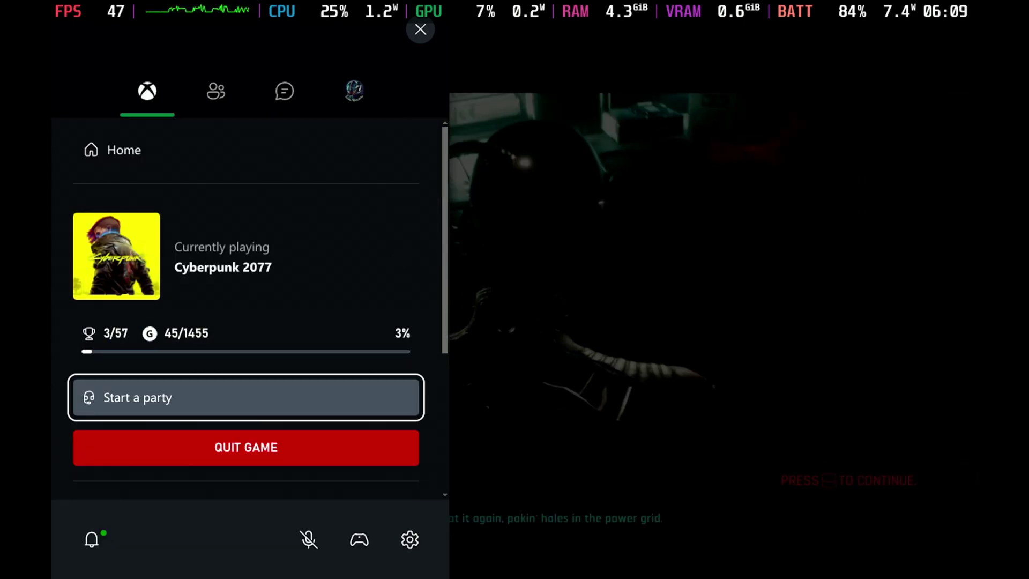
key("Down")
key("Down")
key("Down")
key("Down")
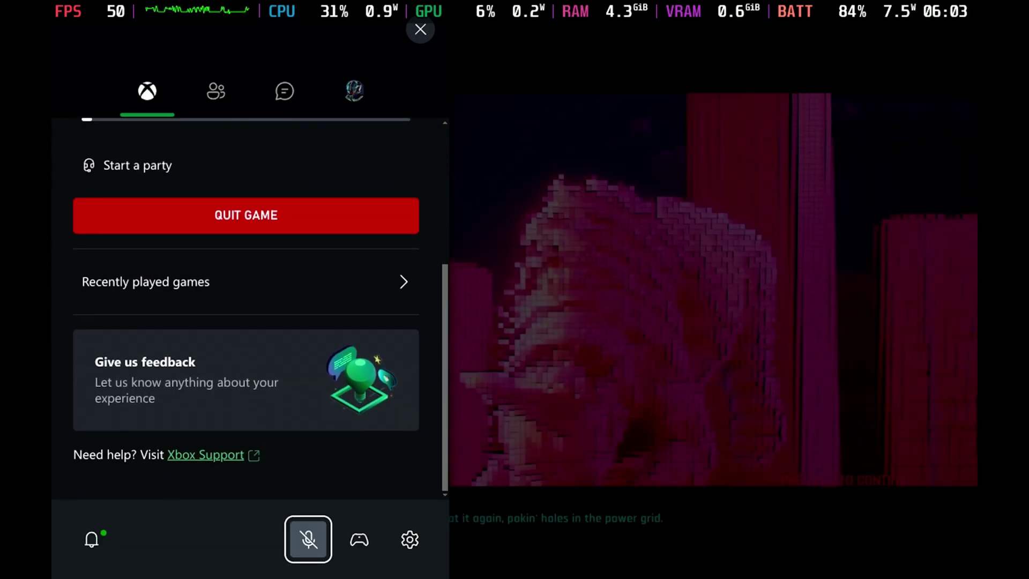
key("Left")
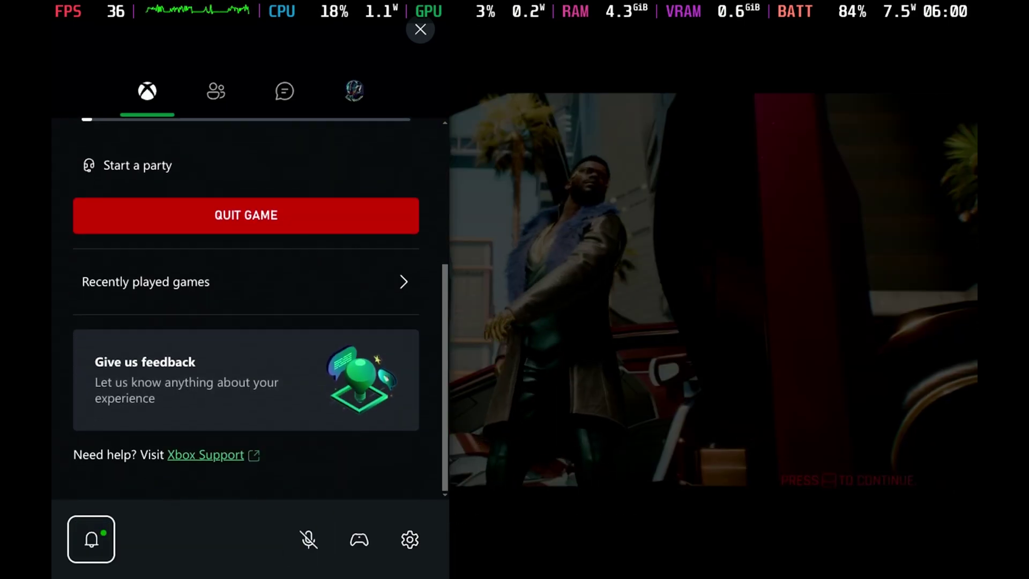
key("Return")
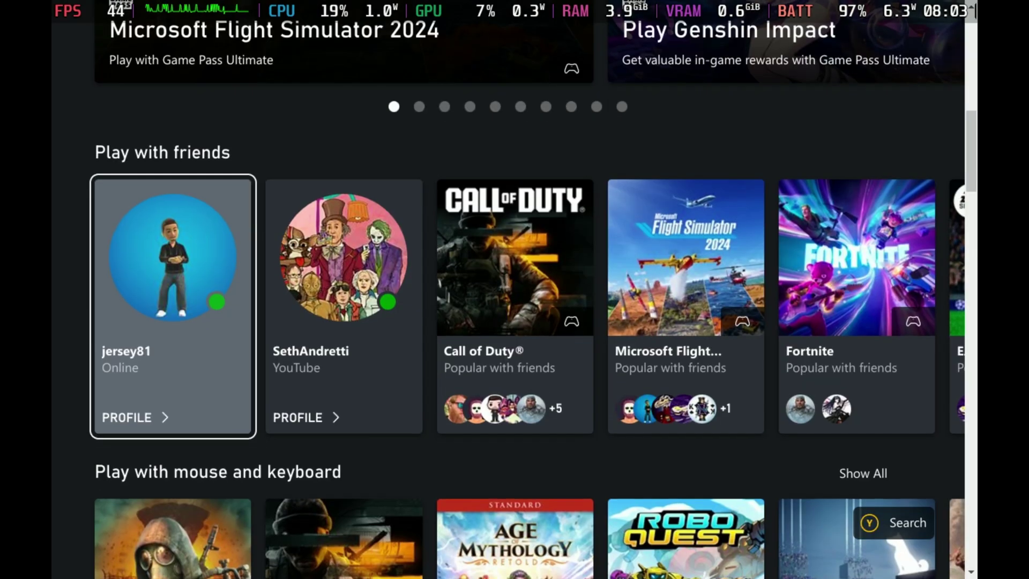
key("Down")
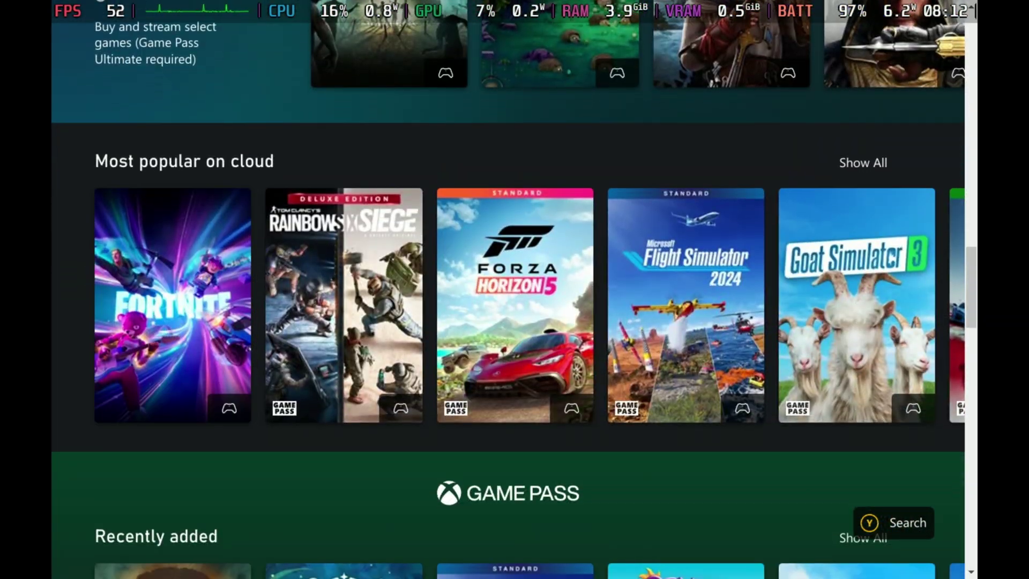
Open Stream your own game and filter the grid to PURCHASED games only.
key("Up")
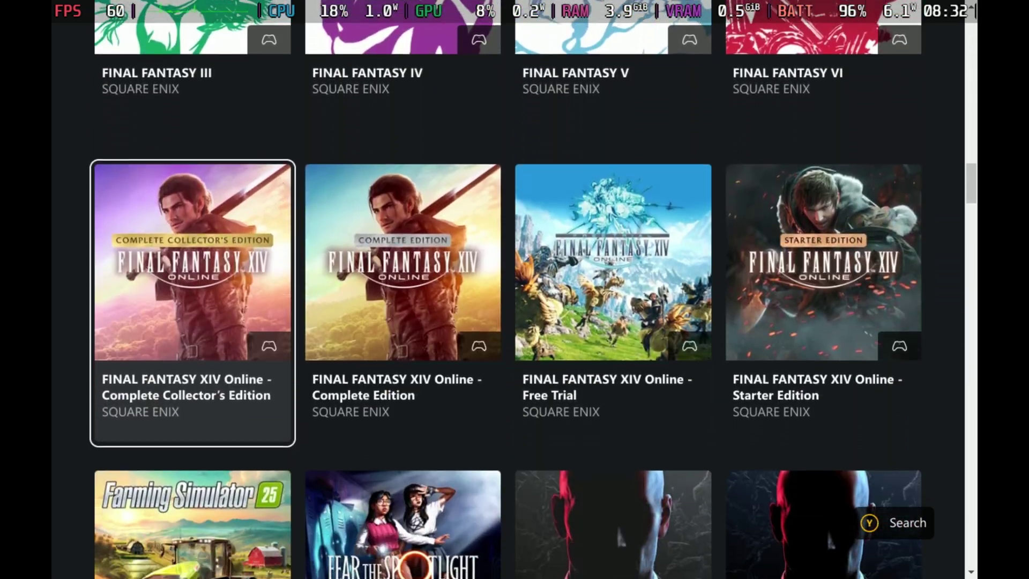
key("Down")
key("Down")
key("Down")
key("Down")
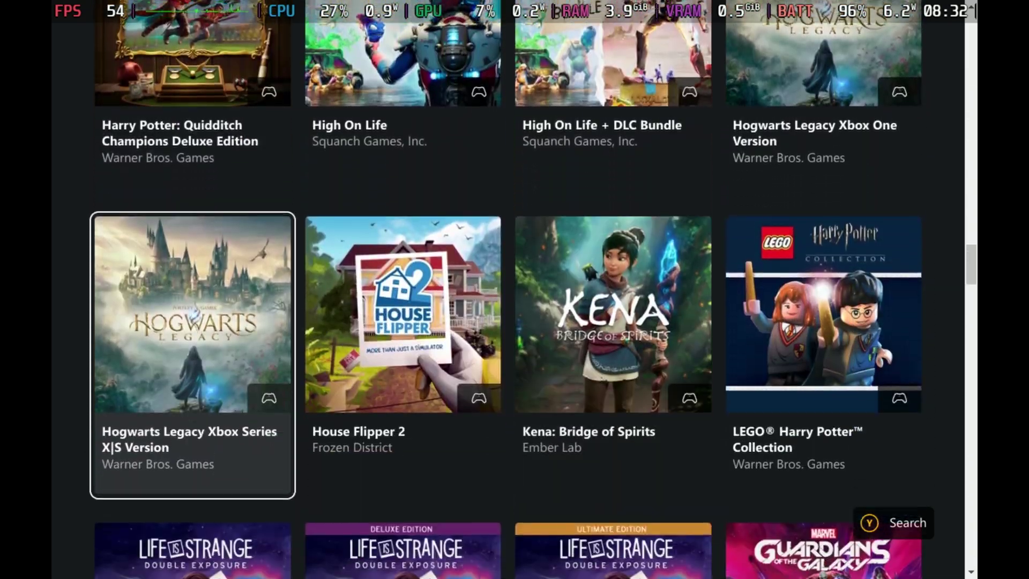
key("Up")
key("Up")
key("Up")
key("Up")
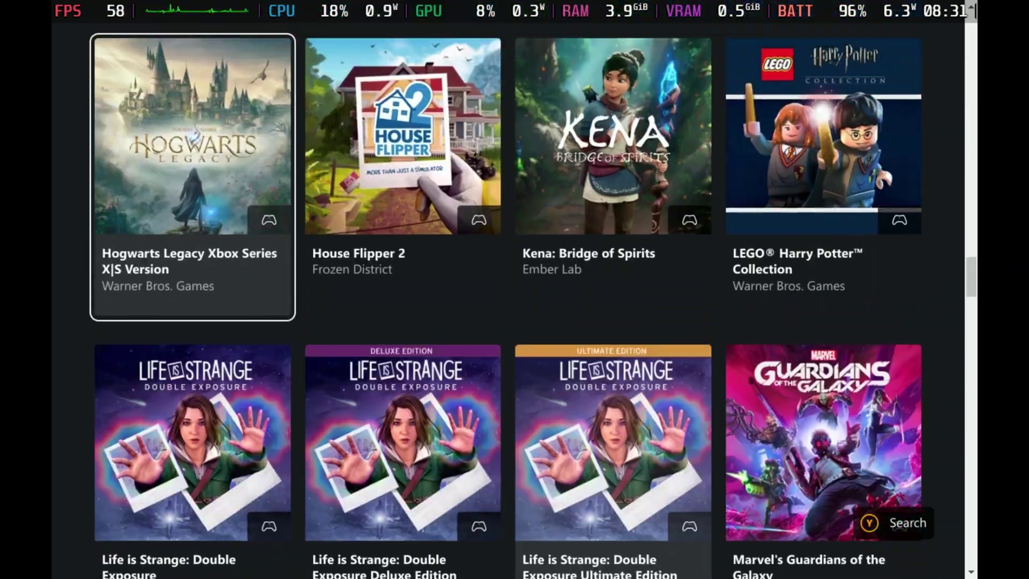
key("Up")
key("Up")
key("Up")
key("Up")
key("Up")
key("Up")
key("Up")
key("Up")
key("Up")
key("Up")
key("Up")
key("Up")
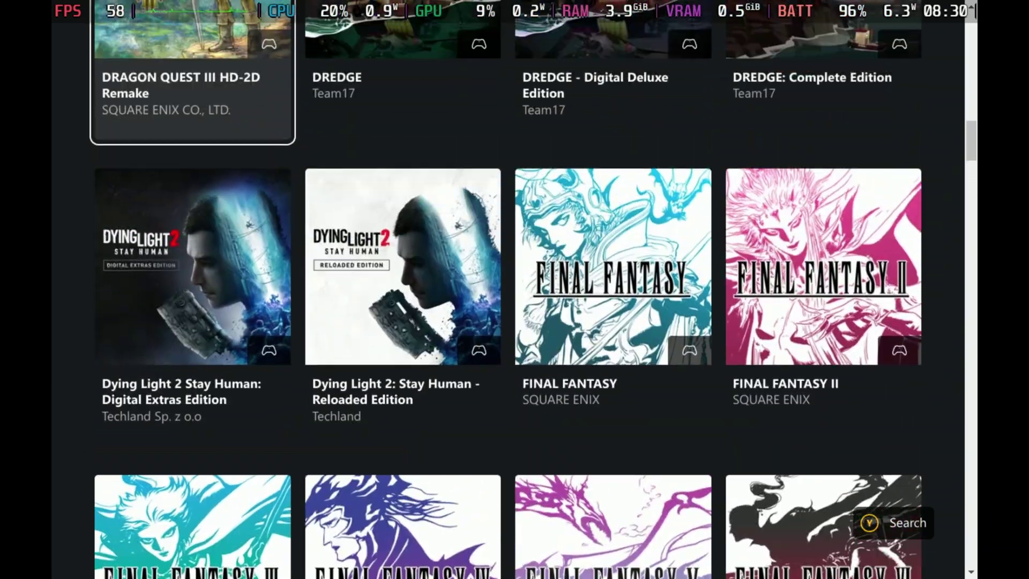
key("Up")
key("Up")
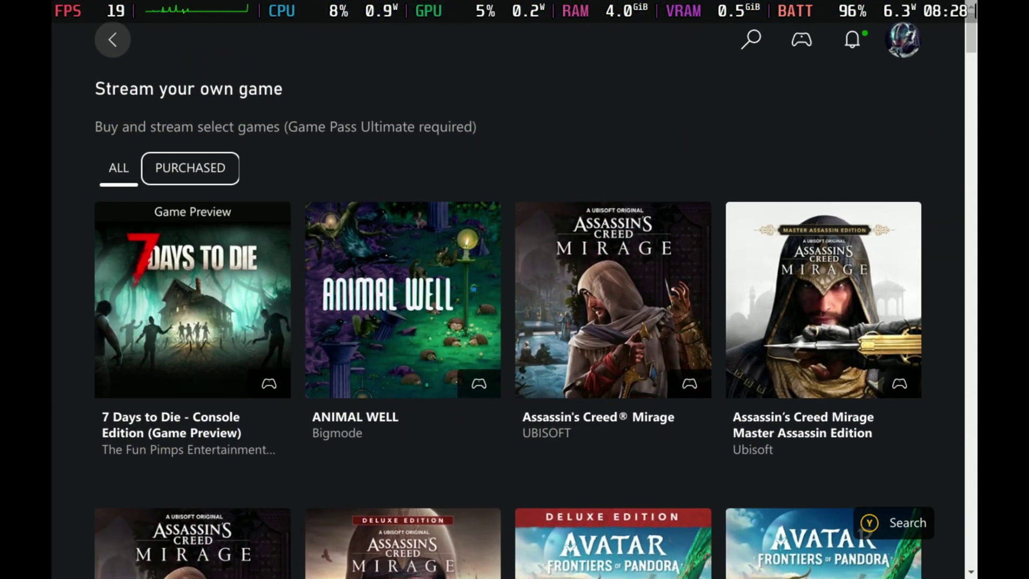
key("Return")
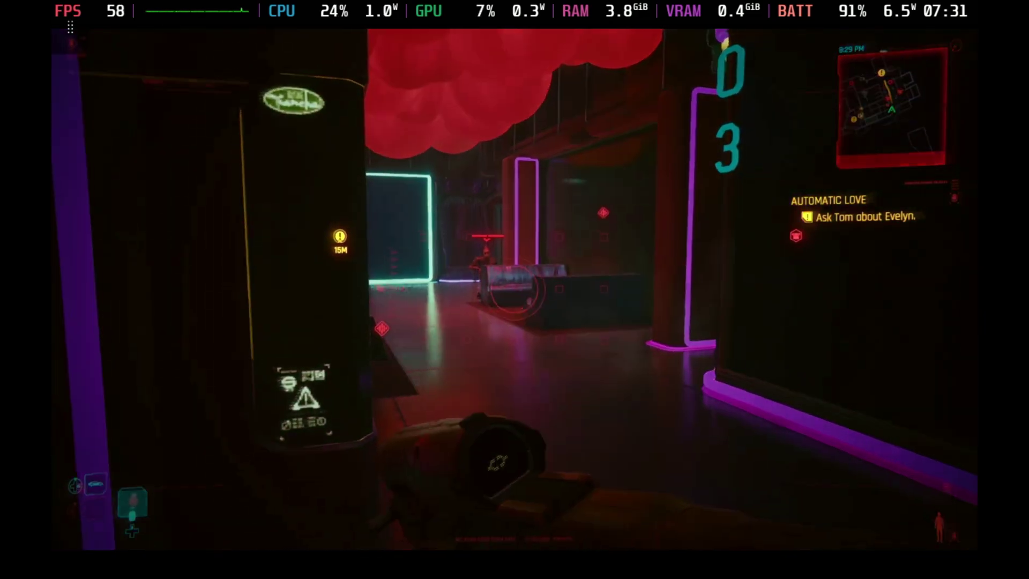
Scan the enemy in Cyberpunk 2077, then aim and fire until the magazine is down to 8 rounds.
key("Tab")
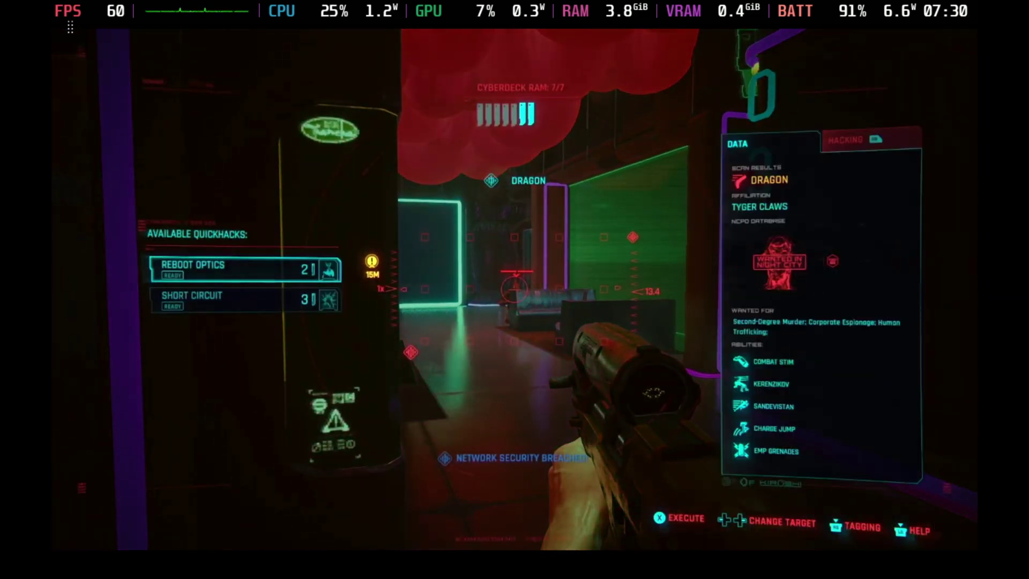
key("Tab")
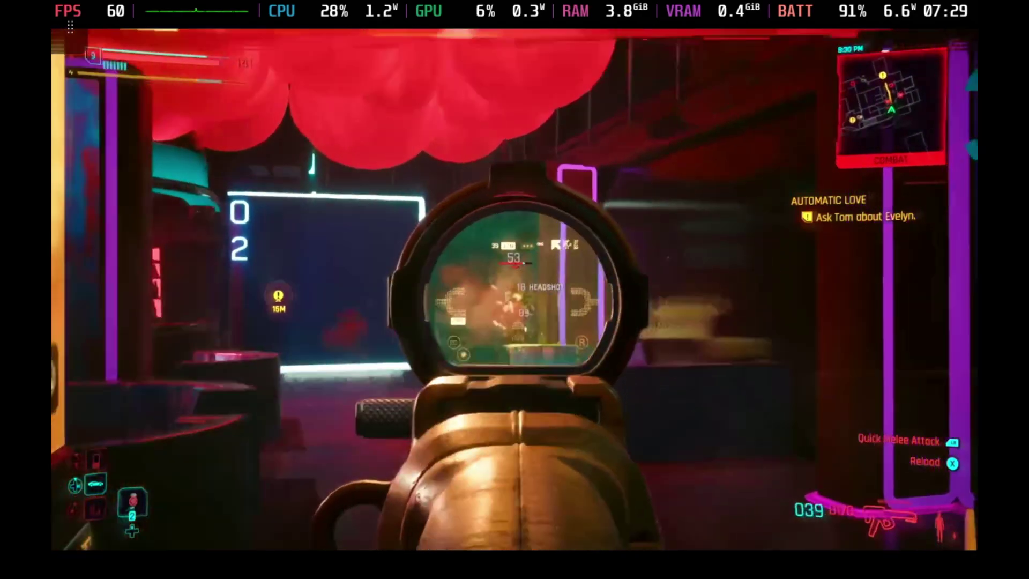
left_click(515, 289)
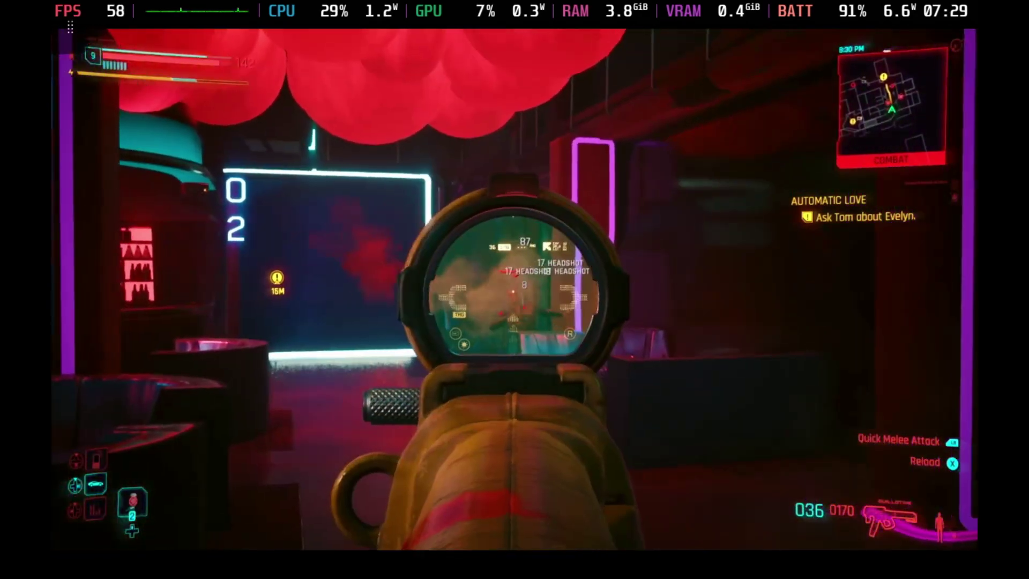
left_click(514, 289)
left_click(514, 290)
left_click(514, 290)
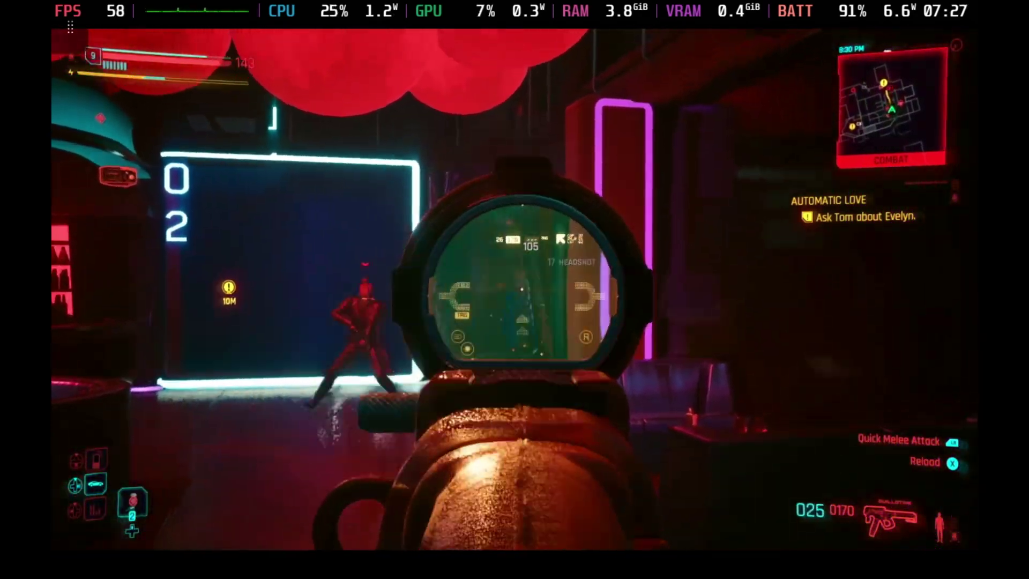
left_click(514, 289)
left_click(515, 289)
left_click(515, 289)
left_click(514, 289)
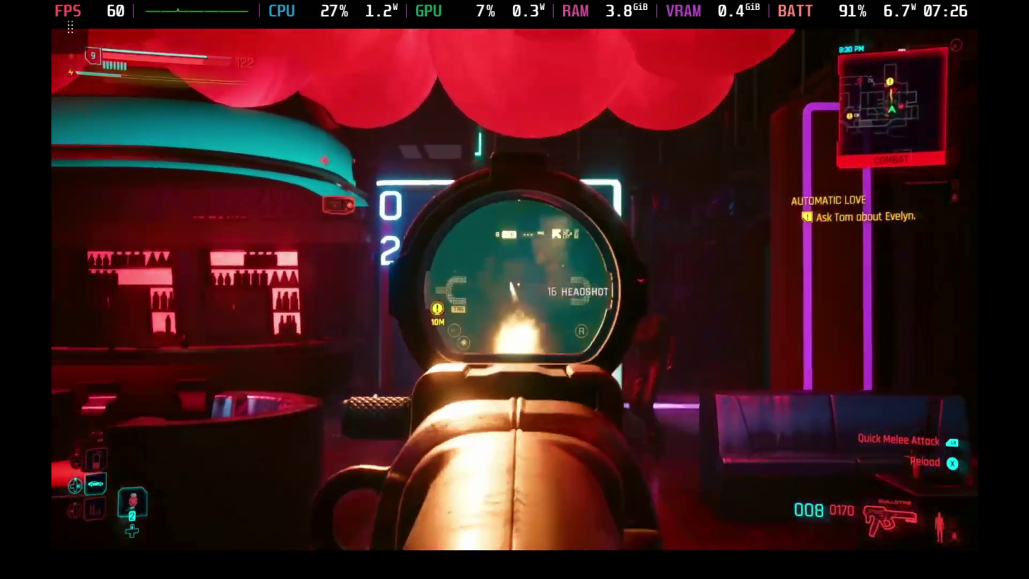